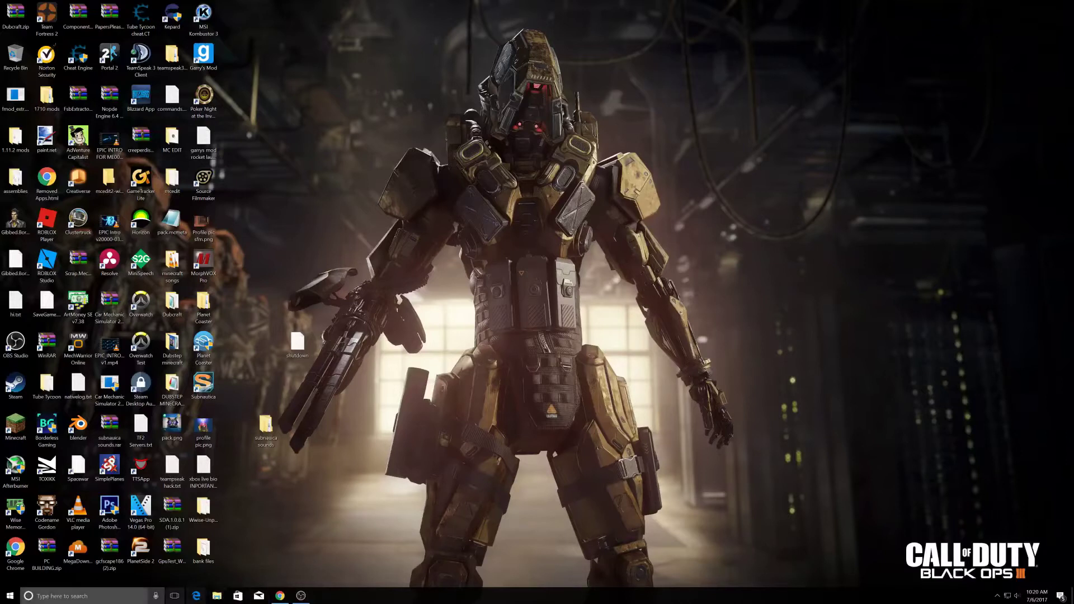
# Browse to C:\Program Files (x86)\Steam\steamapps\common\Subnautica\Subnautica_Data\StreamingAssets to list its .bank files.
pyautogui.click(216, 596)
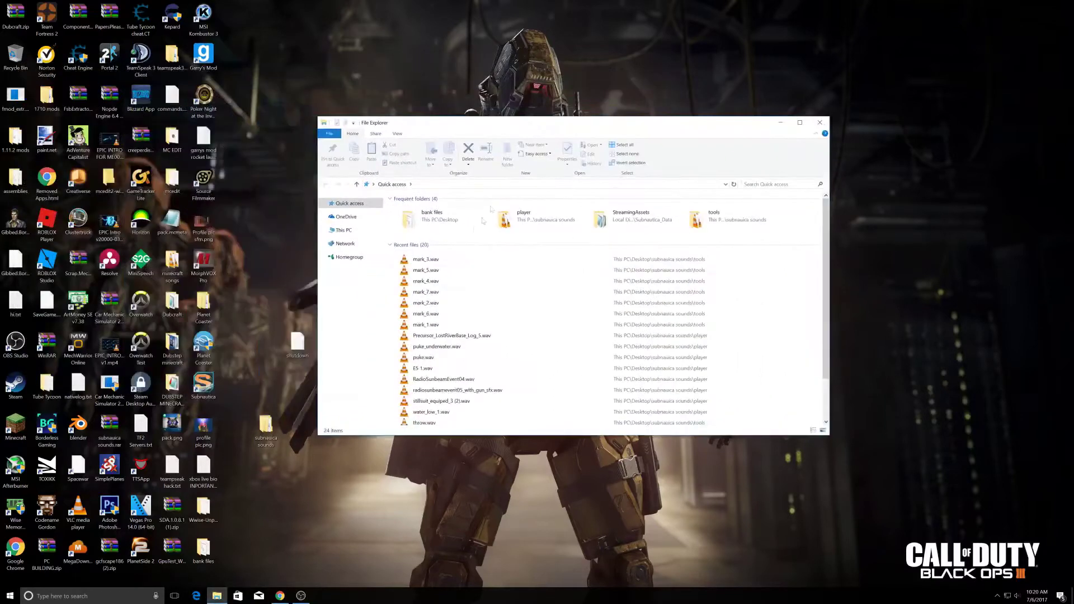
pyautogui.click(344, 230)
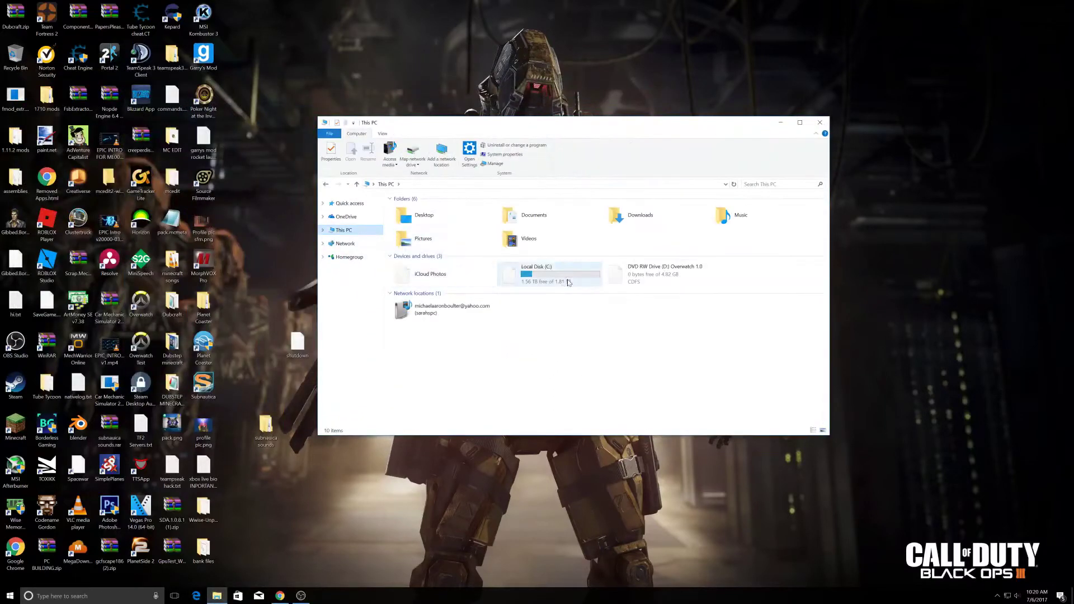
pyautogui.doubleClick(562, 277)
pyautogui.doubleClick(449, 310)
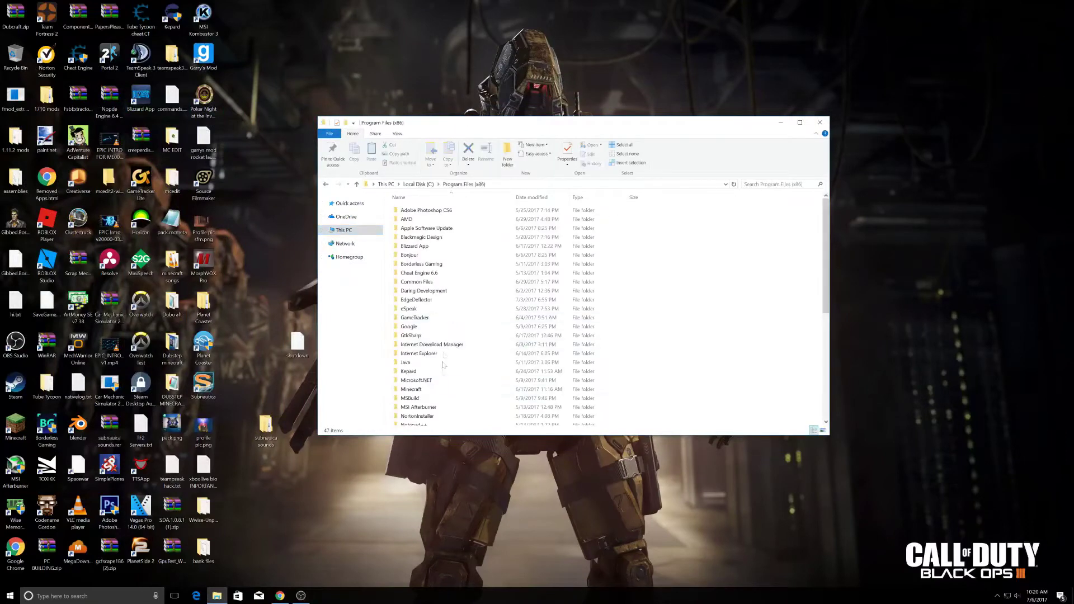
pyautogui.scroll(-8, 431, 330)
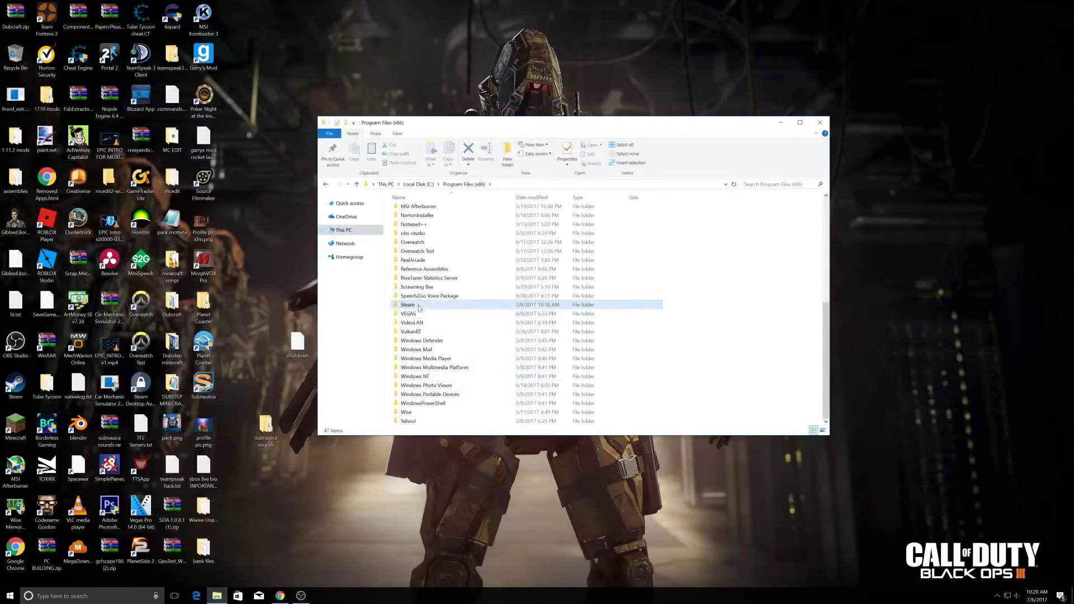
pyautogui.doubleClick(424, 305)
pyautogui.doubleClick(423, 366)
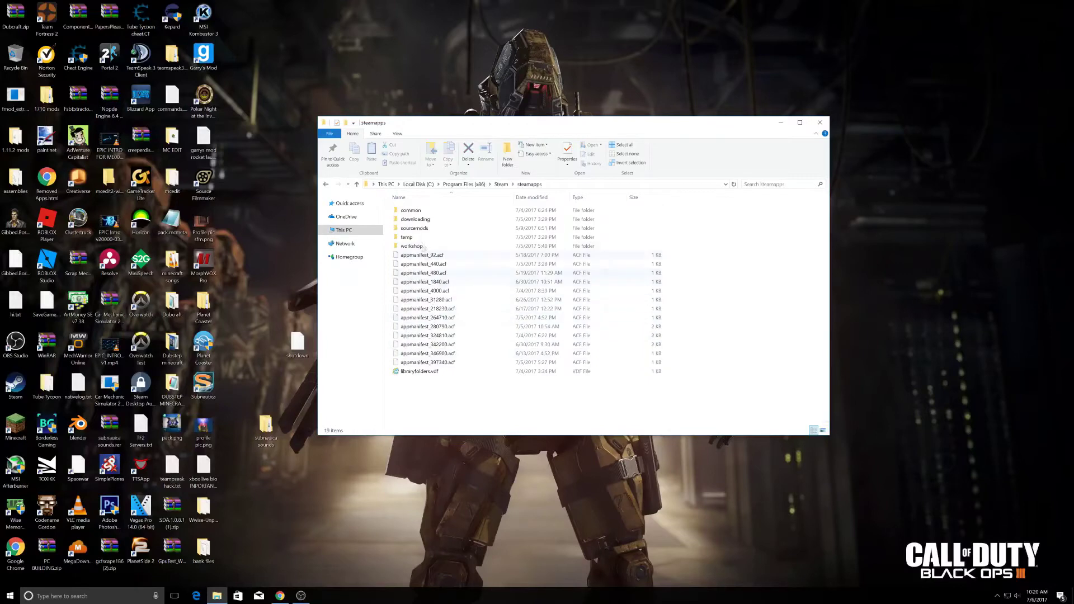
pyautogui.doubleClick(411, 210)
pyautogui.doubleClick(441, 228)
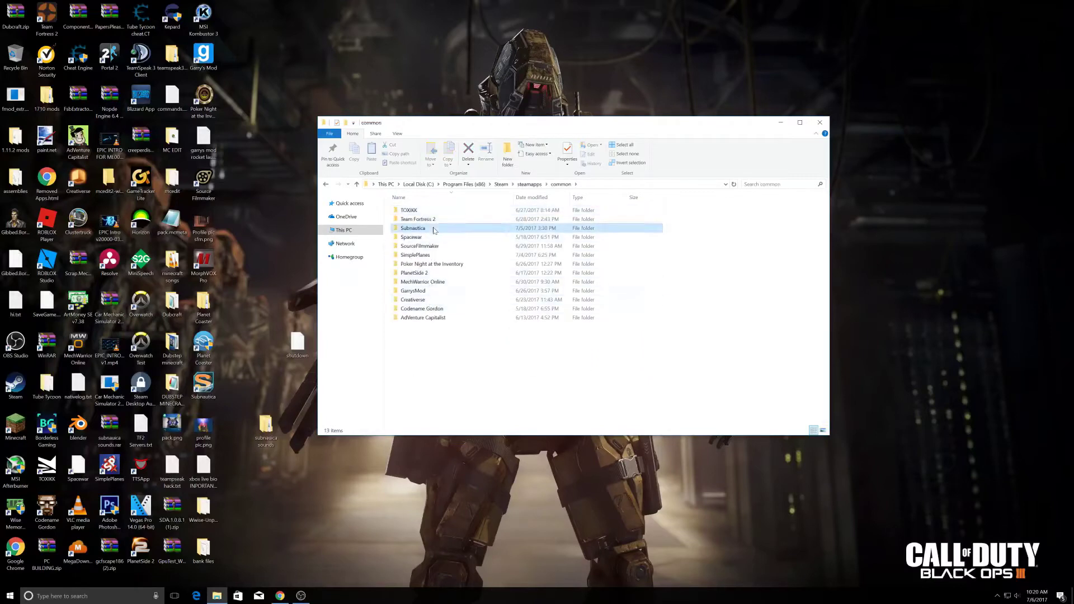
pyautogui.doubleClick(431, 248)
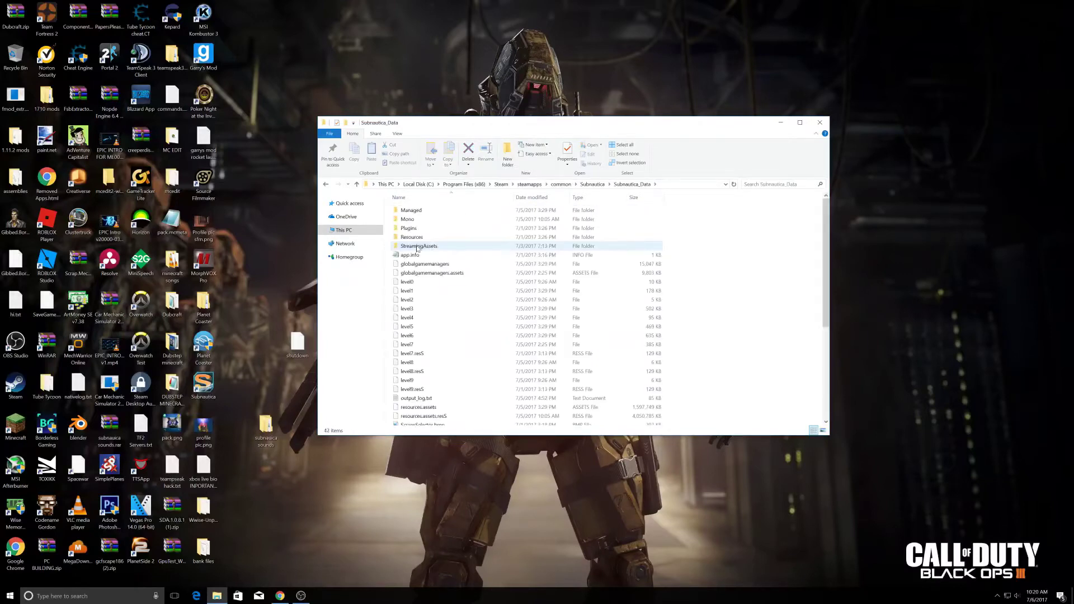
pyautogui.doubleClick(428, 248)
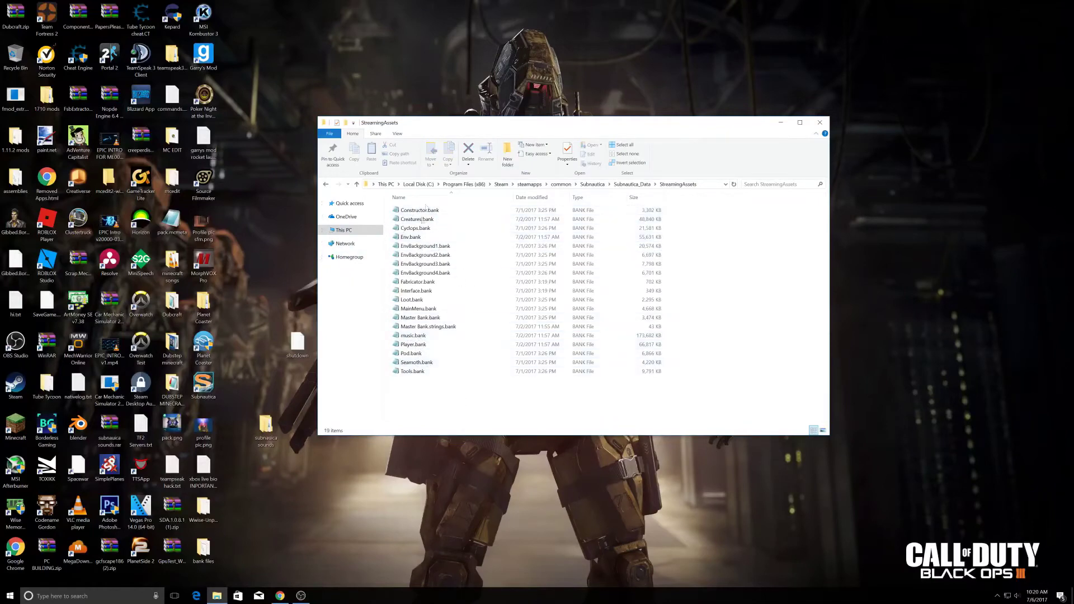
# Reposition the StreamingAssets window and open the desktop 'bank files' folder.
pyautogui.moveTo(421, 129); pyautogui.dragTo(486, 163)
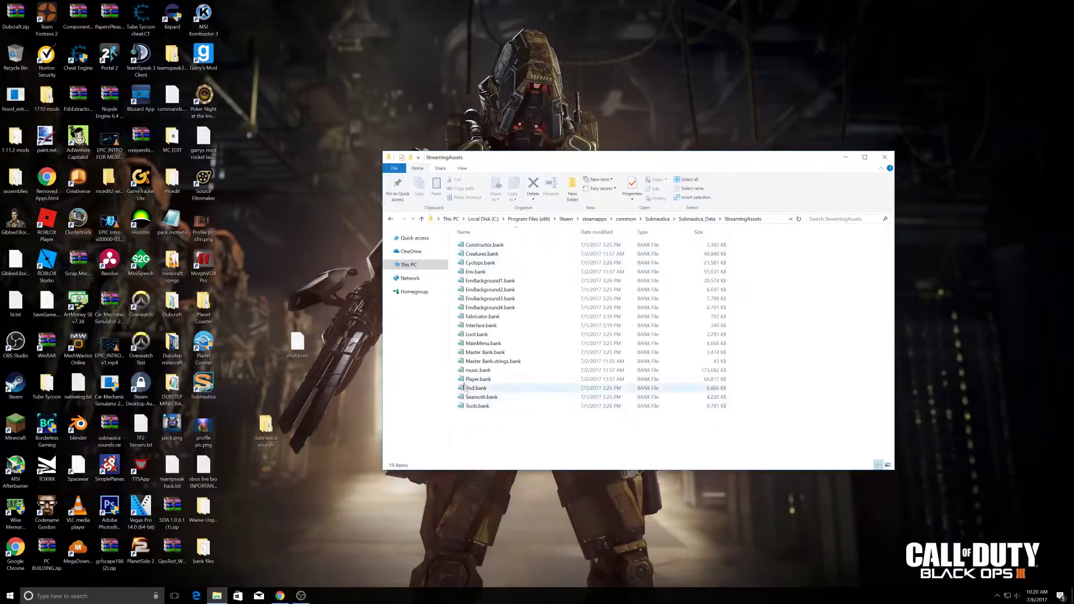
pyautogui.moveTo(553, 160); pyautogui.dragTo(521, 89)
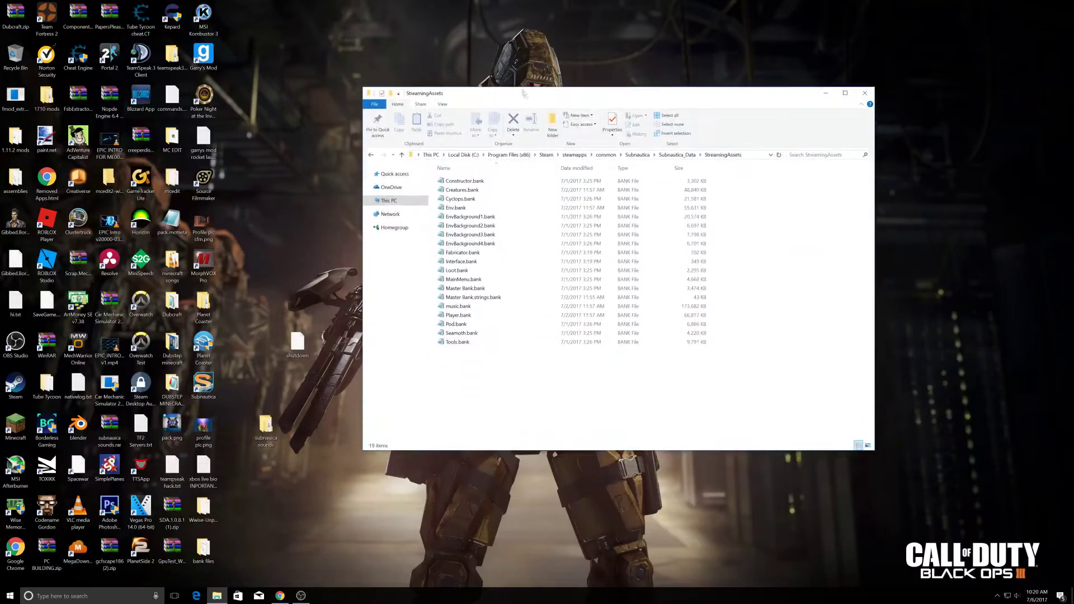
pyautogui.doubleClick(208, 553)
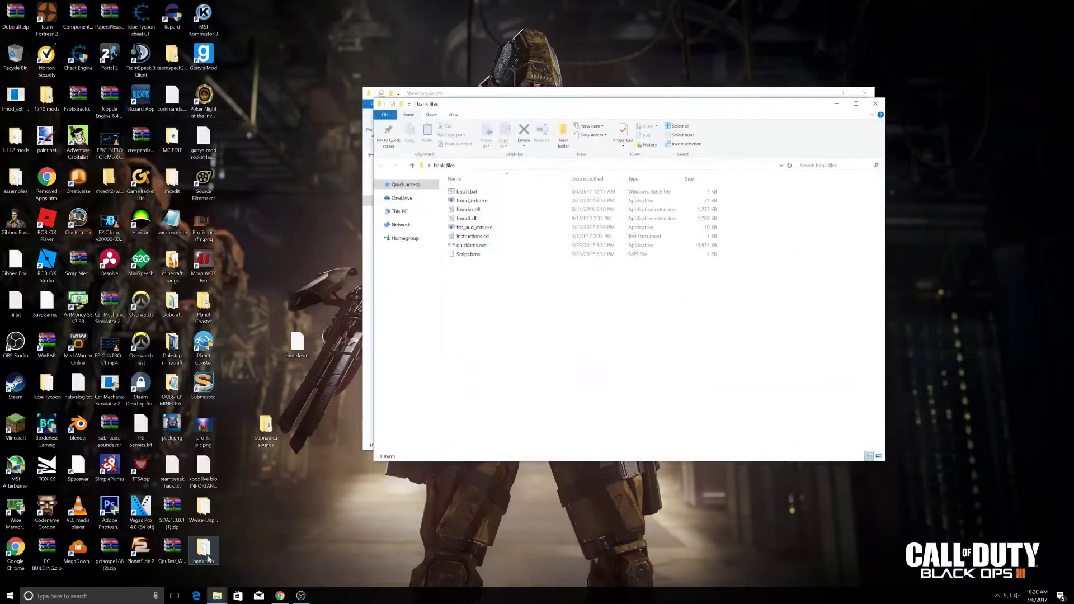
# Launch quickbms.exe from 'bank files' and pick Desktop\bank files\Script.bms as the script.
pyautogui.moveTo(487, 104); pyautogui.dragTo(209, 192)
pyautogui.doubleClick(193, 333)
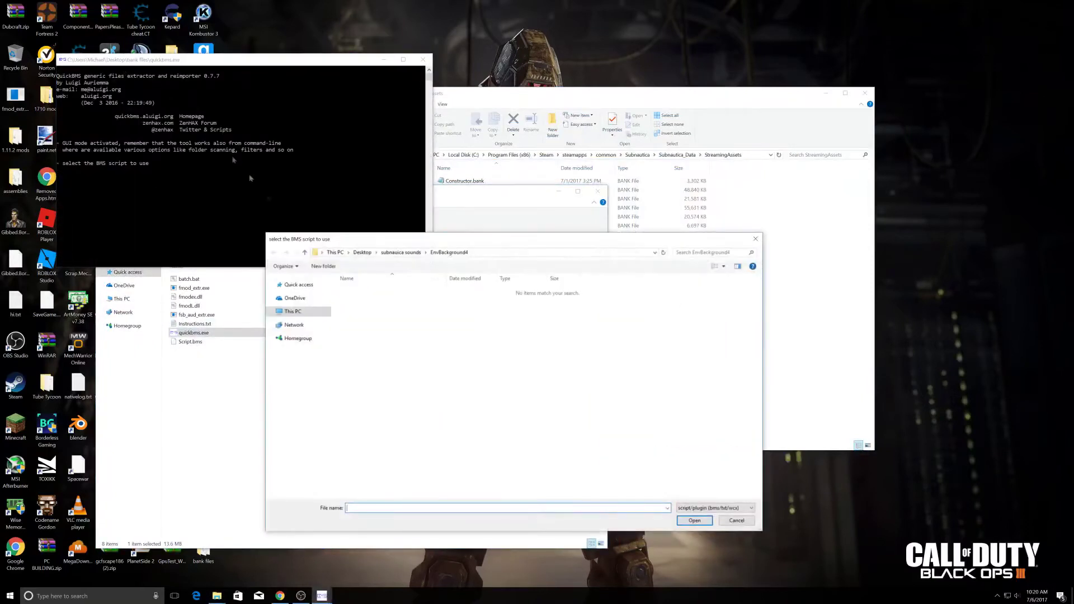
pyautogui.moveTo(348, 240); pyautogui.dragTo(371, 236)
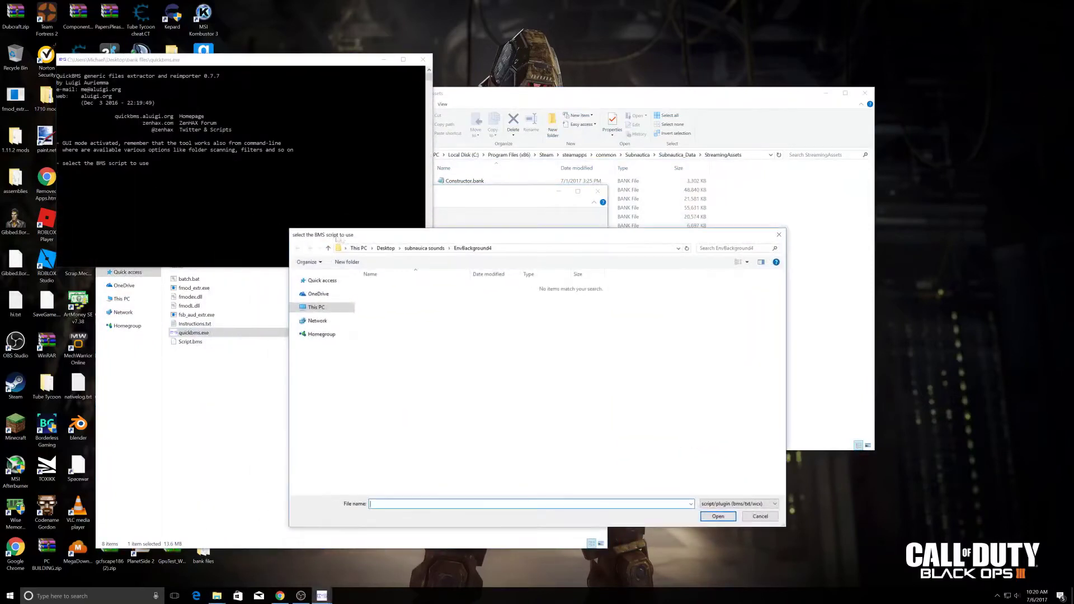
pyautogui.click(330, 310)
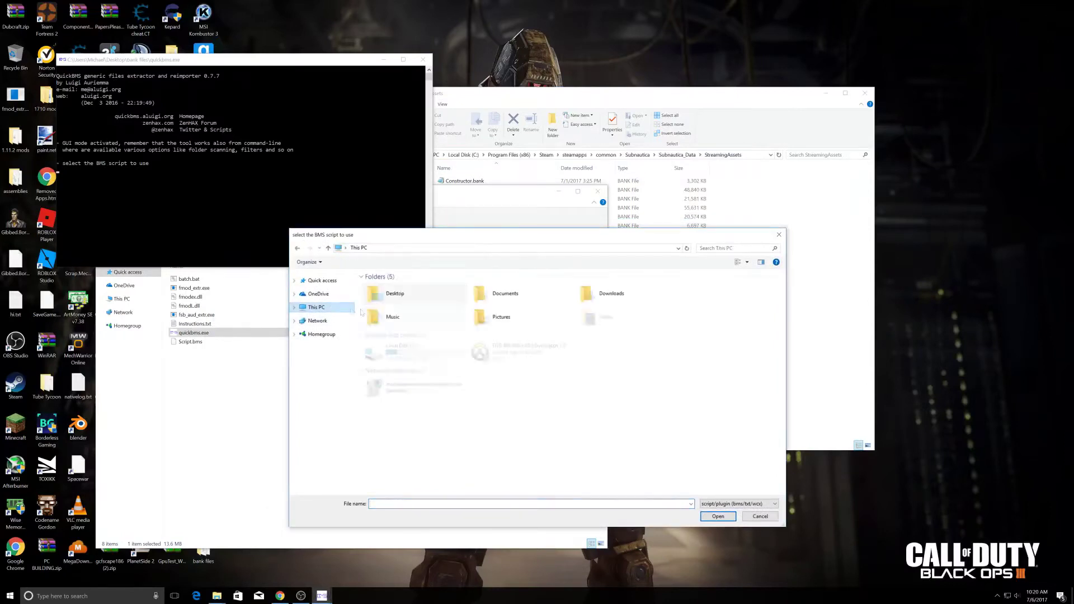
pyautogui.doubleClick(386, 289)
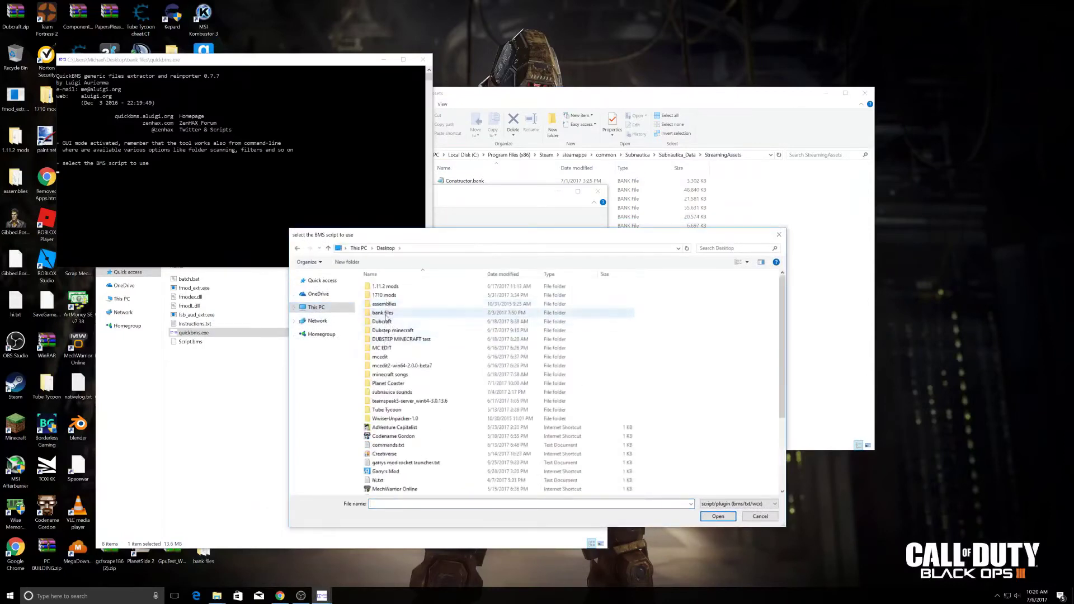
pyautogui.doubleClick(382, 313)
pyautogui.click(386, 295)
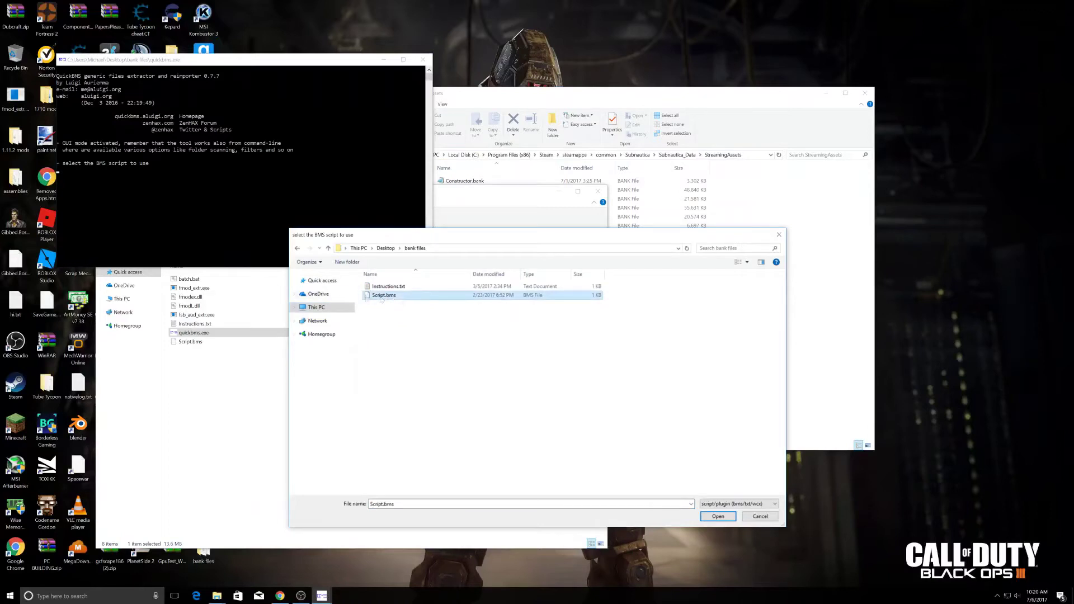
pyautogui.click(722, 516)
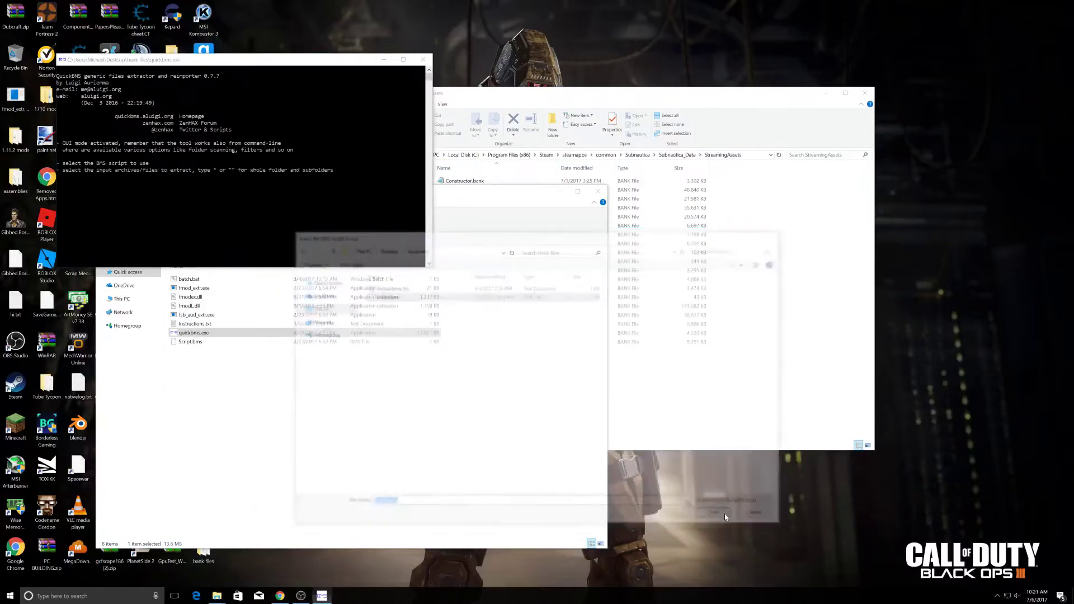
# Select Seamoth.bank from Subnautica_Data\StreamingAssets as the input archive.
pyautogui.moveTo(367, 238); pyautogui.dragTo(510, 260)
pyautogui.click(456, 332)
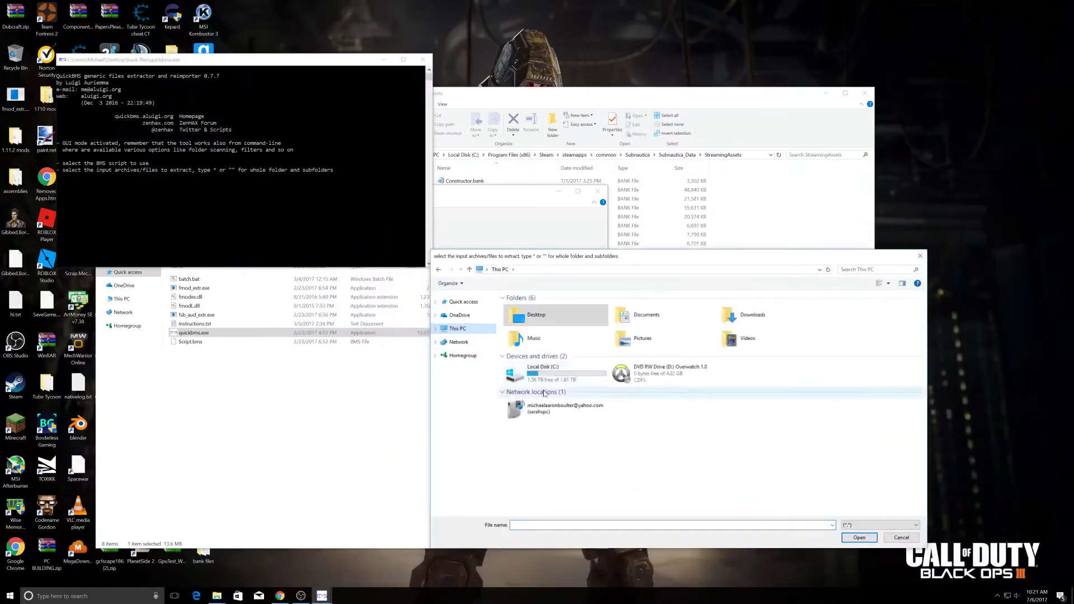
pyautogui.doubleClick(537, 374)
pyautogui.doubleClick(559, 405)
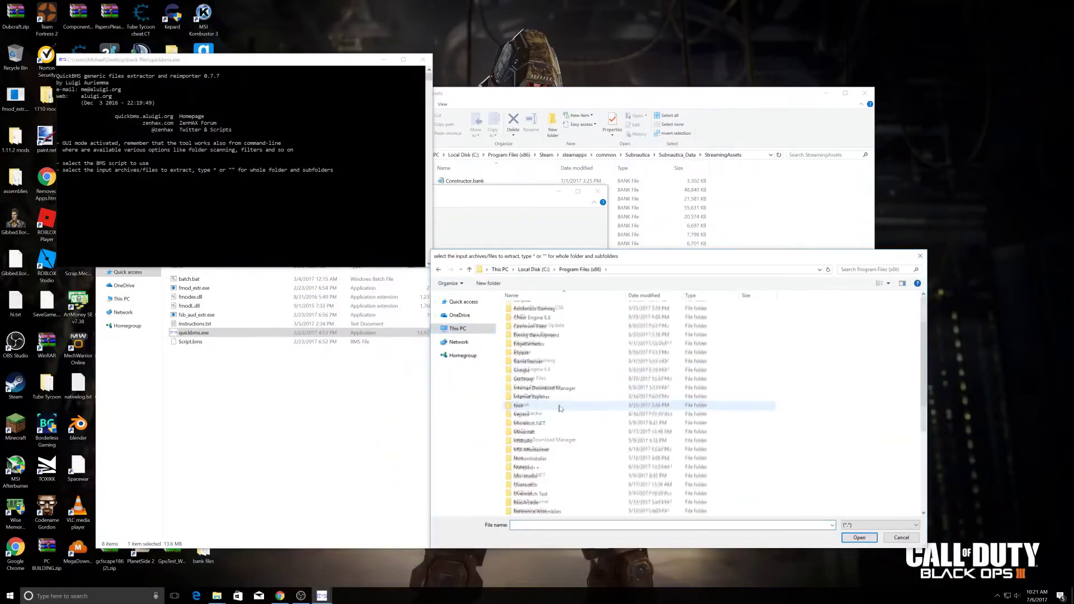
pyautogui.doubleClick(529, 403)
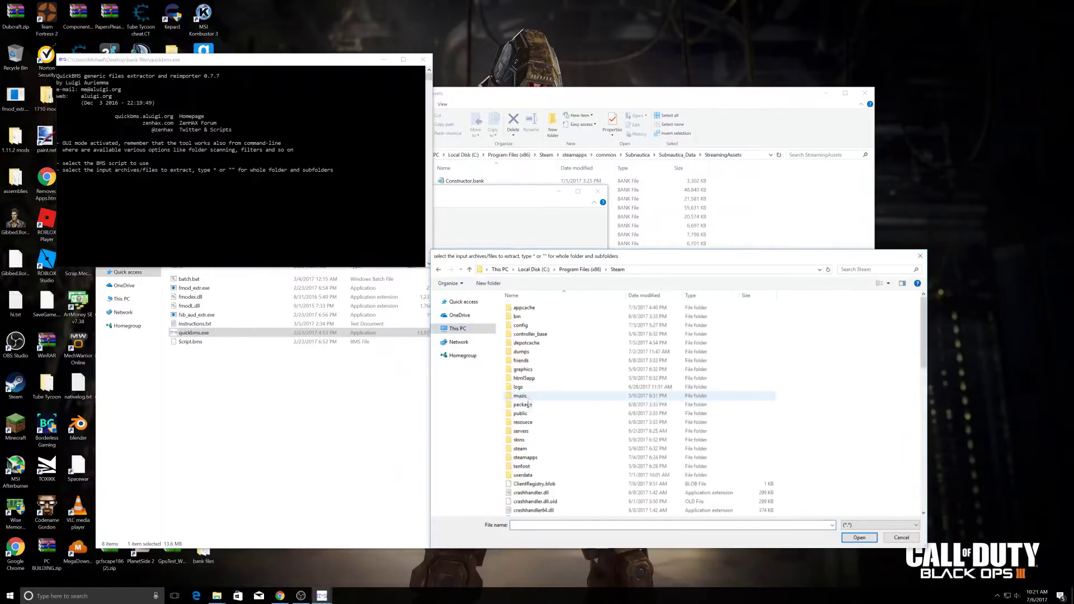
pyautogui.doubleClick(527, 458)
pyautogui.doubleClick(554, 307)
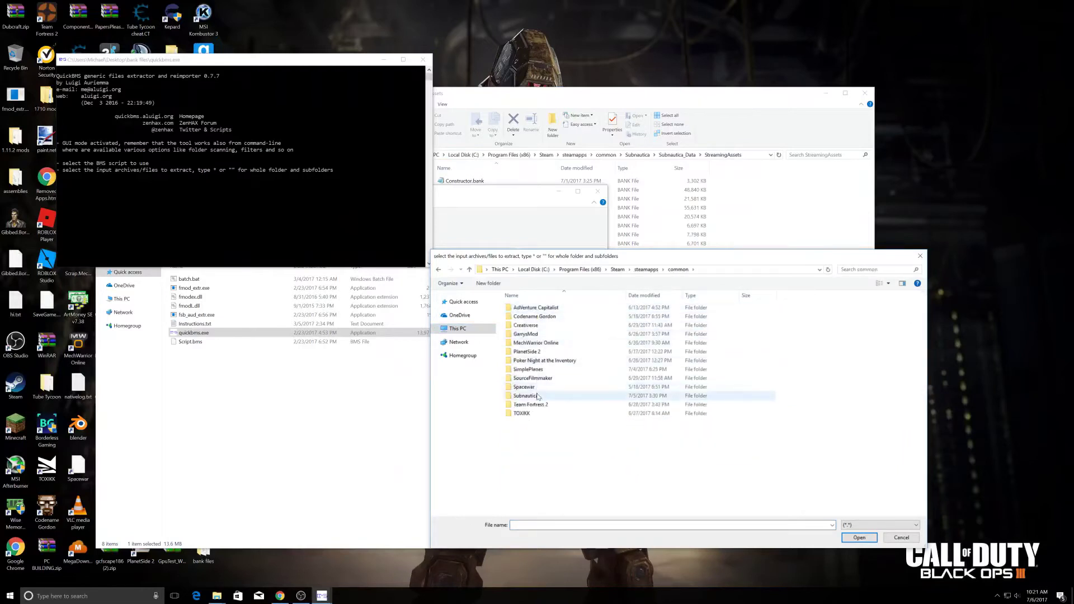
pyautogui.doubleClick(526, 396)
pyautogui.doubleClick(529, 343)
pyautogui.doubleClick(531, 343)
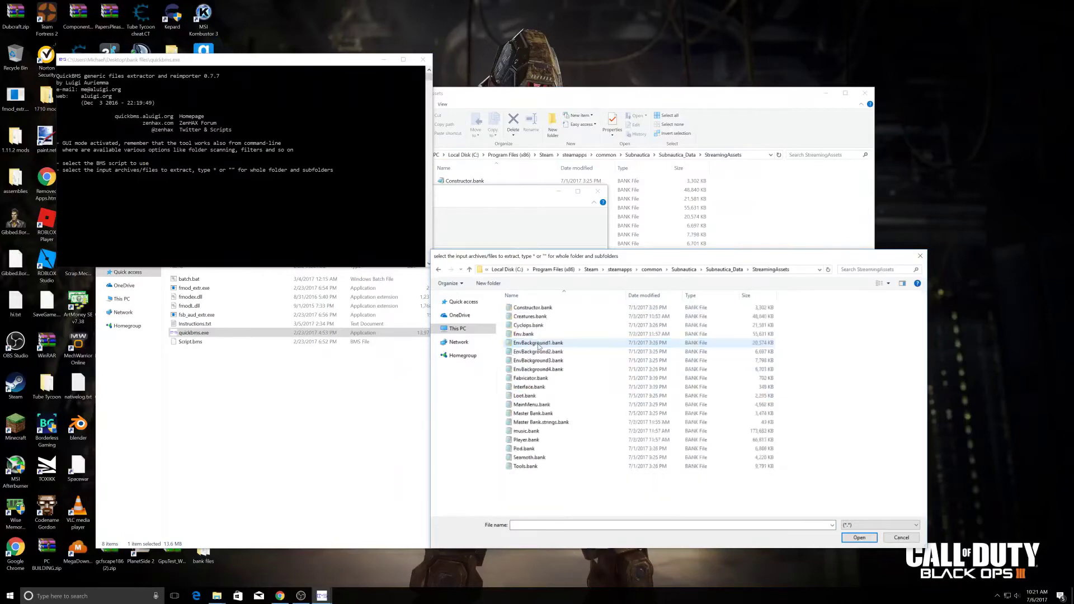
pyautogui.moveTo(526, 261); pyautogui.dragTo(476, 266)
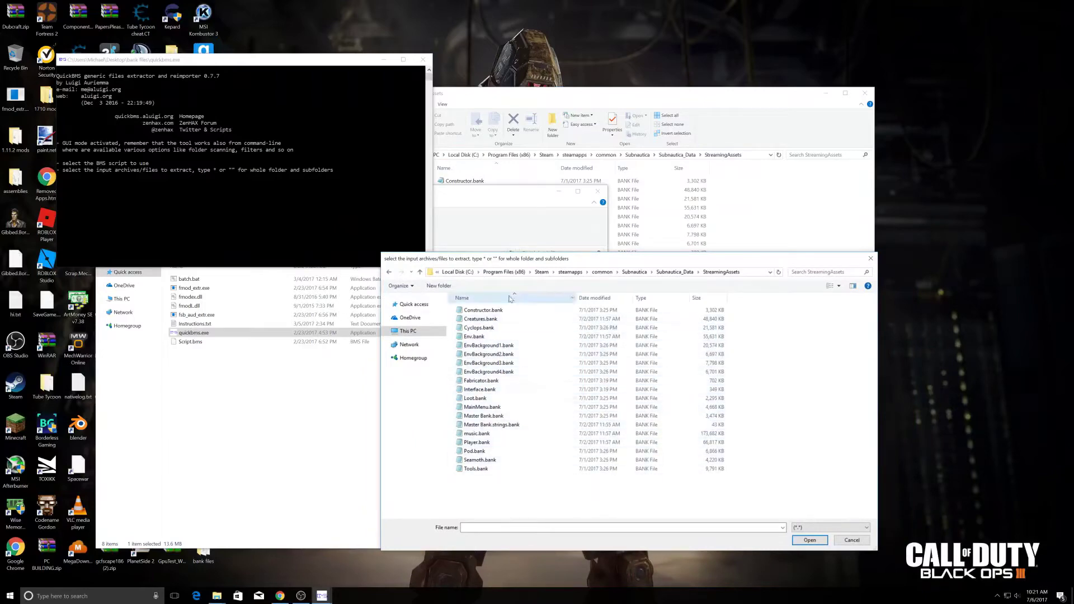
pyautogui.moveTo(507, 259)
pyautogui.mouseDown()
pyautogui.moveTo(637, 257)
pyautogui.moveTo(487, 253)
pyautogui.mouseUp()
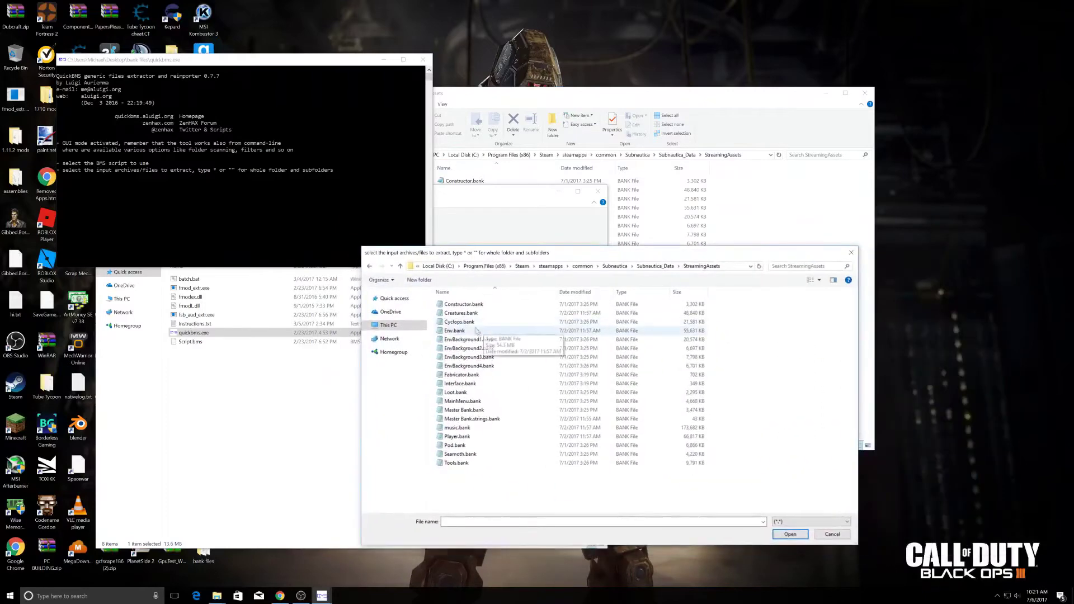
pyautogui.click(696, 456)
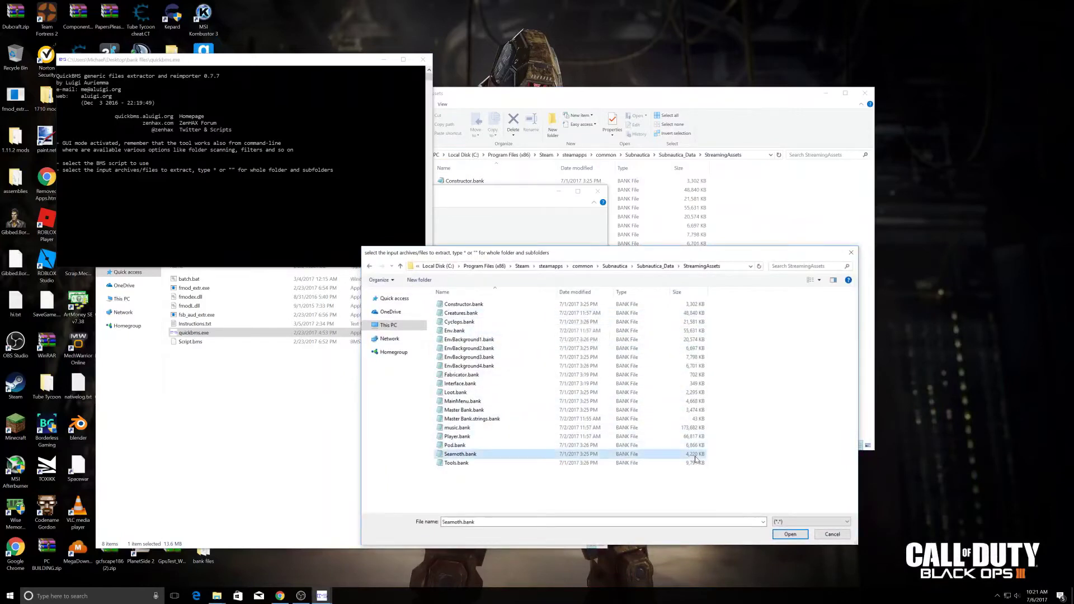
pyautogui.click(800, 536)
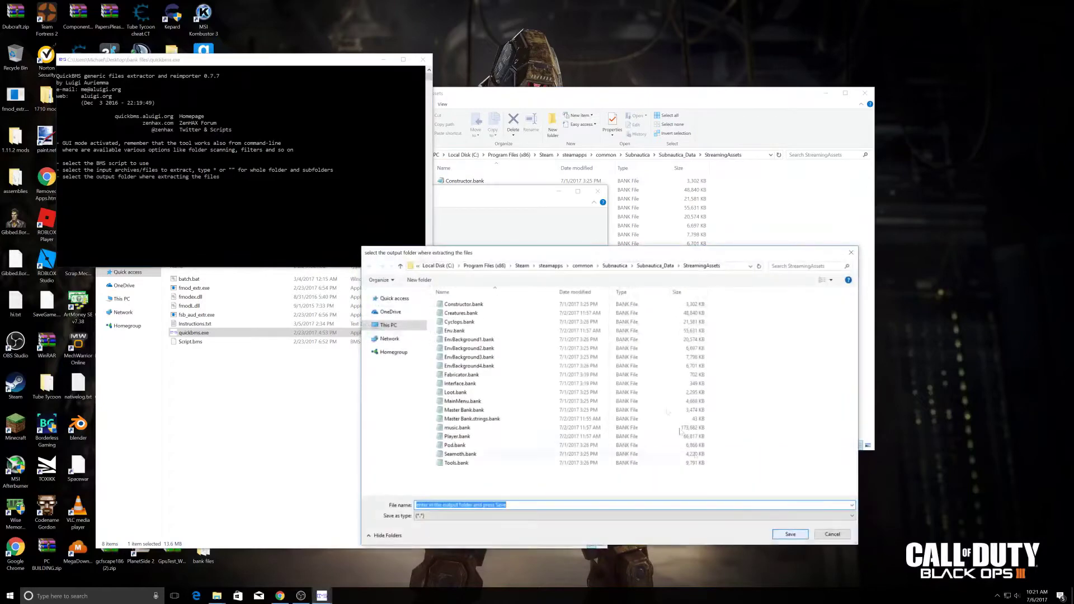
# Choose the Desktop as the output folder and start the extraction.
pyautogui.moveTo(504, 253); pyautogui.dragTo(568, 245)
pyautogui.click(453, 313)
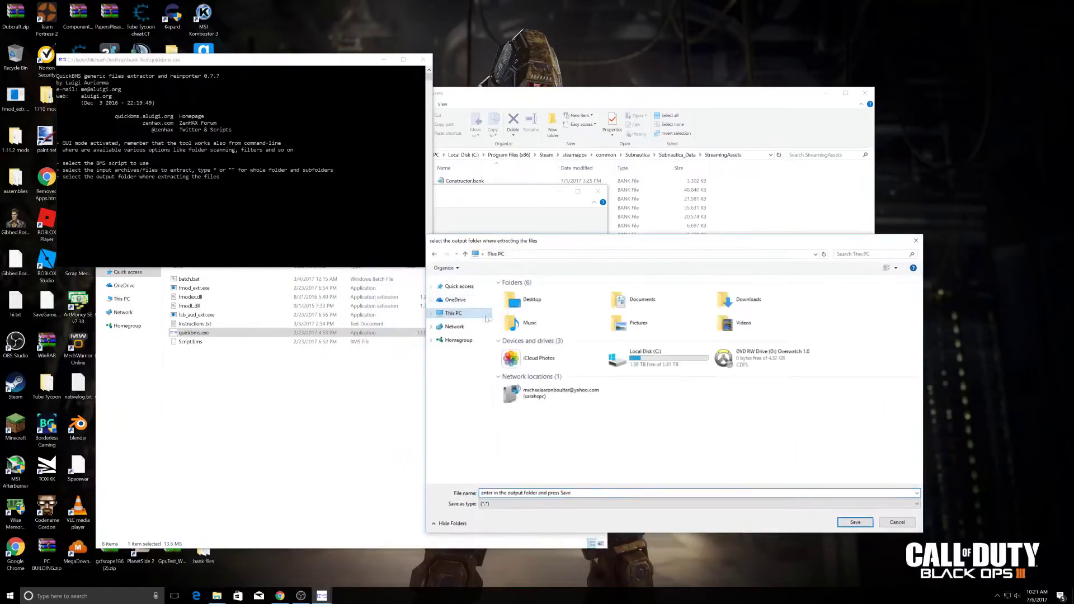
pyautogui.doubleClick(536, 302)
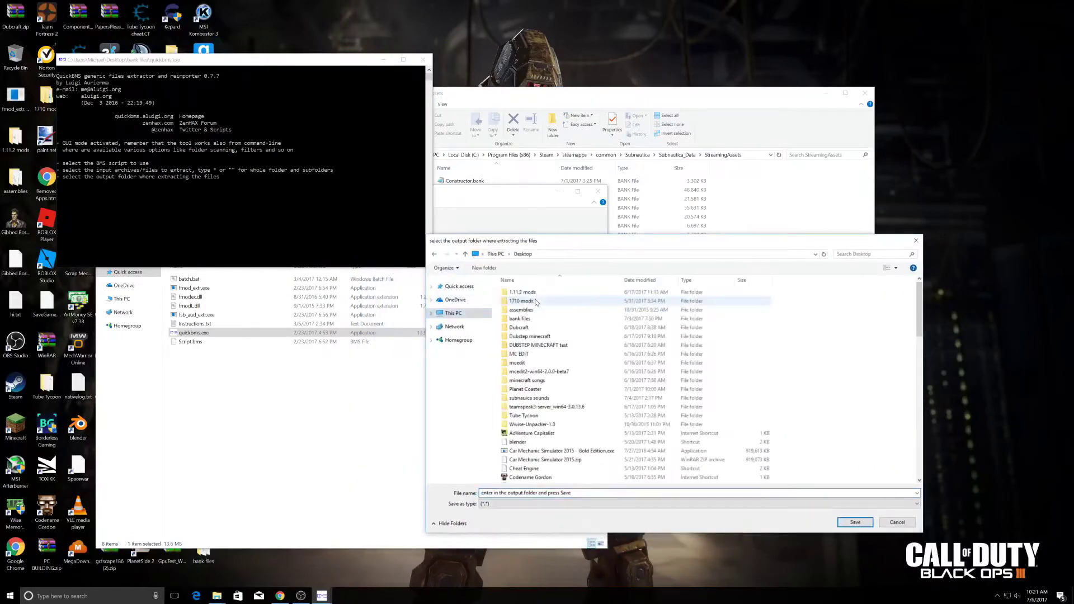
pyautogui.click(855, 522)
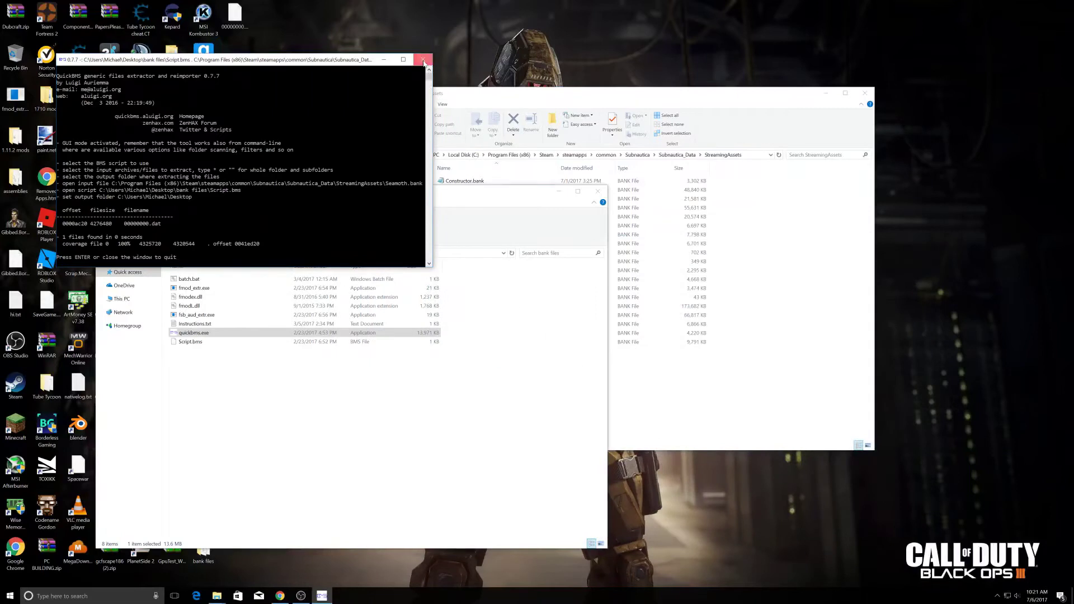
# Close the QuickBMS console and tidy the desktop icons and the bank files window.
pyautogui.click(423, 59)
pyautogui.moveTo(233, 21); pyautogui.dragTo(265, 21)
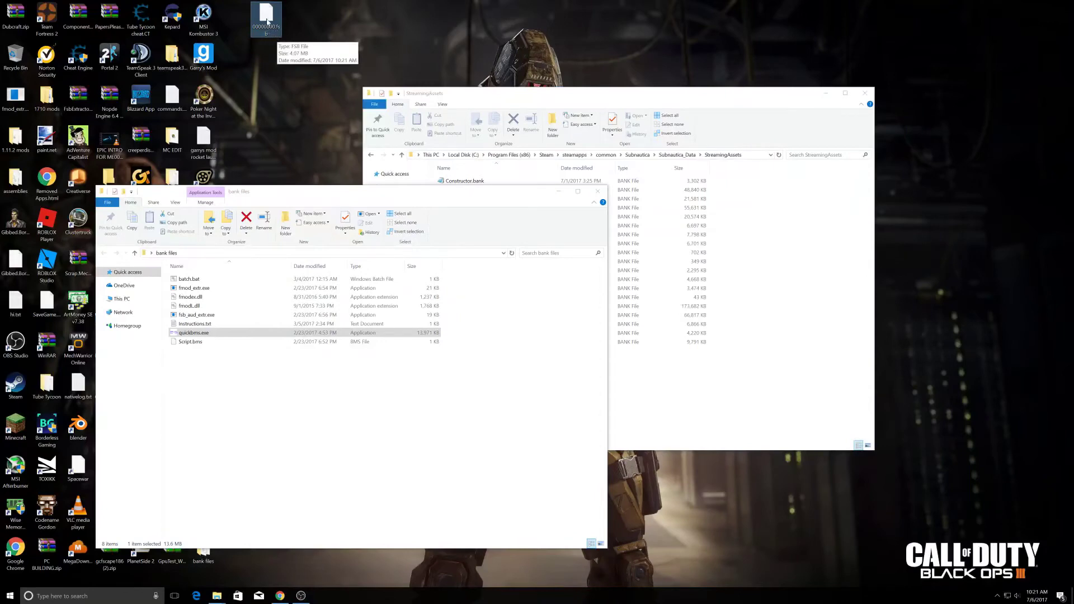
pyautogui.moveTo(267, 21); pyautogui.dragTo(299, 61)
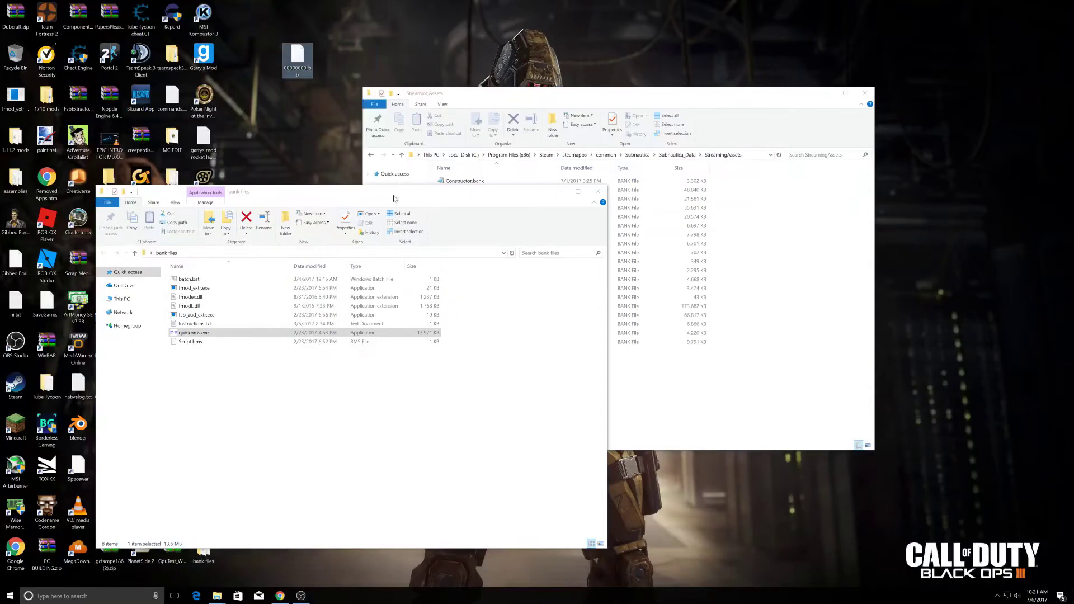
pyautogui.moveTo(393, 198); pyautogui.dragTo(759, 228)
pyautogui.moveTo(298, 56); pyautogui.dragTo(302, 123)
# Create a new desktop folder named 'blag]' and open it.
pyautogui.rightClick(253, 88)
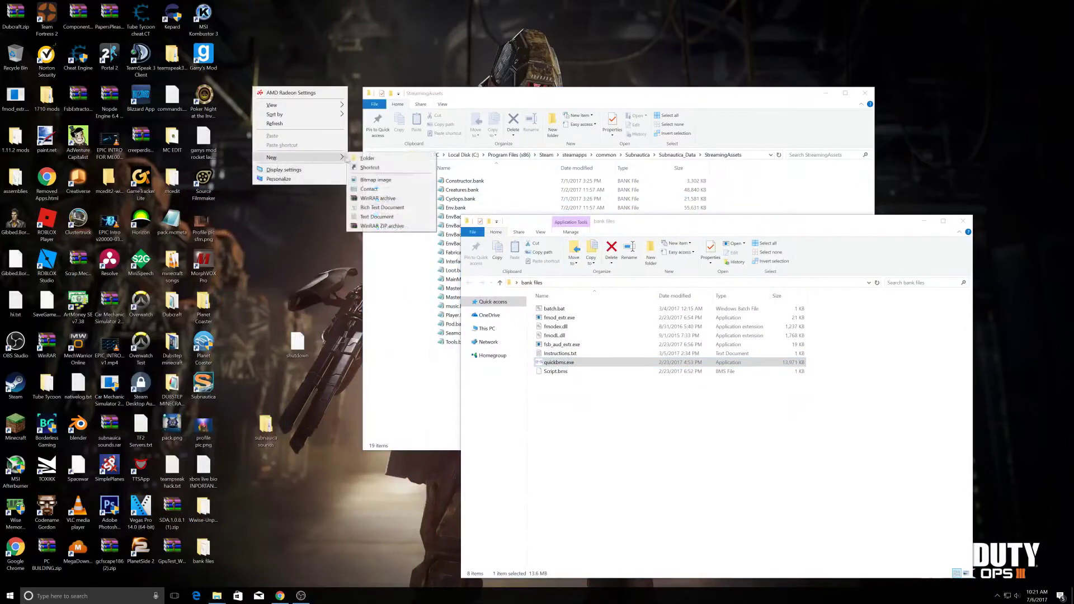
pyautogui.click(367, 159)
pyautogui.press('BackSpace')
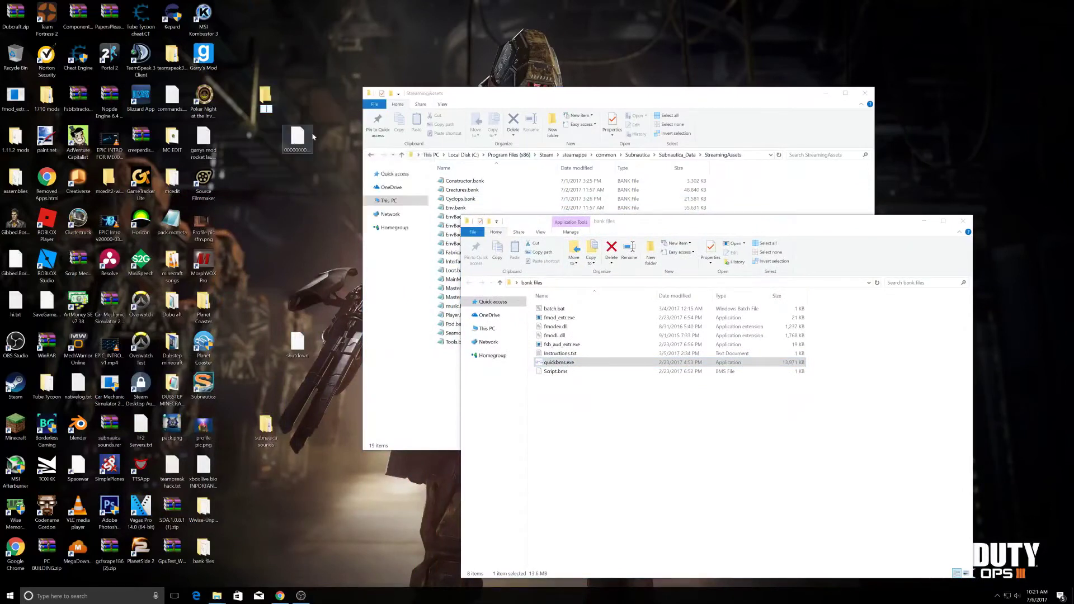
pyautogui.press('Return')
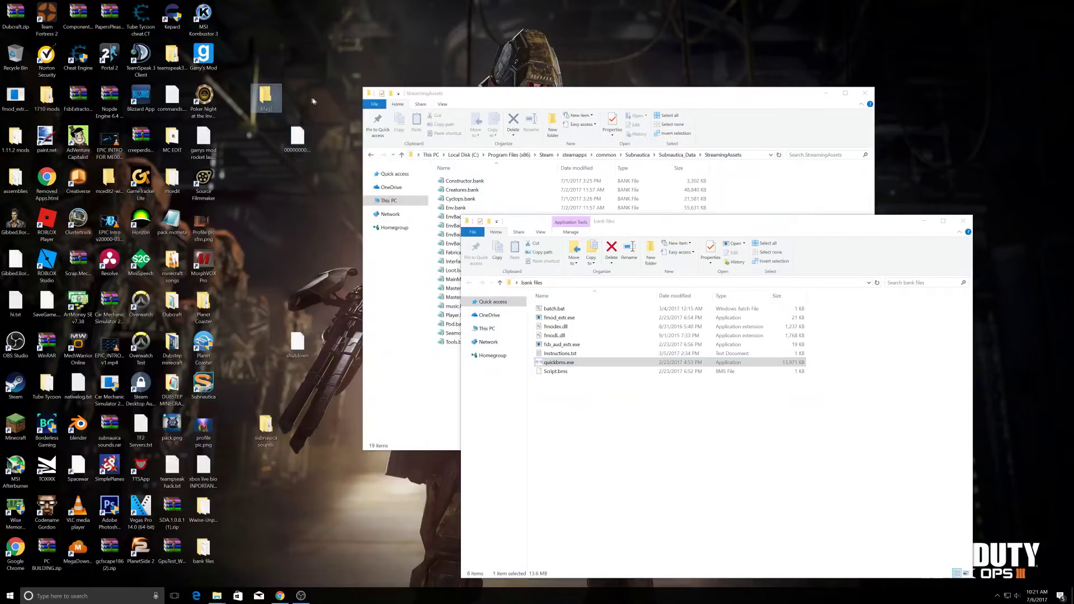
pyautogui.doubleClick(266, 107)
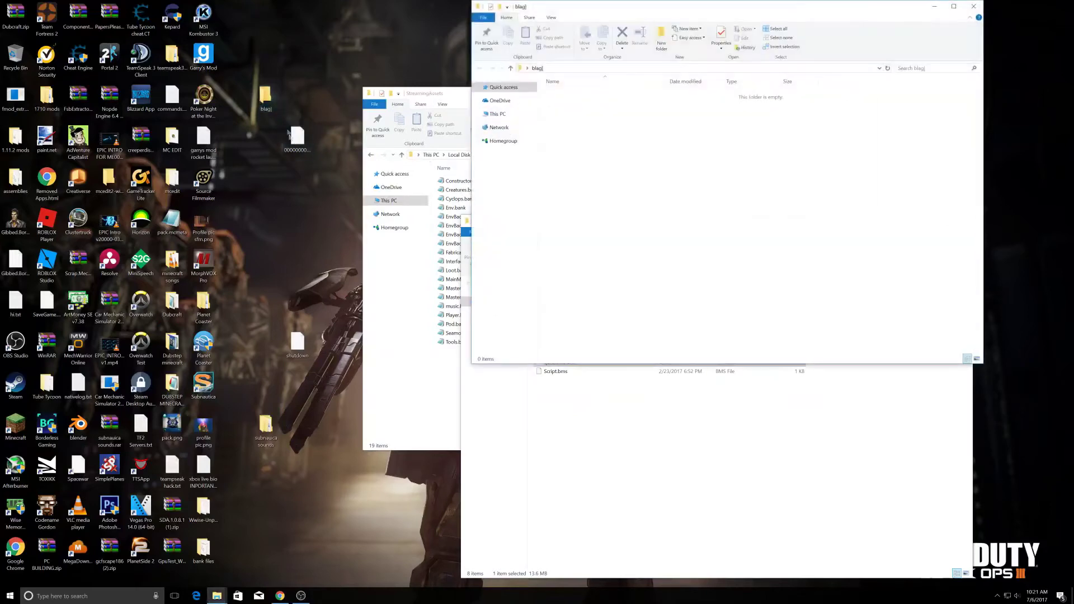
# Move 00000000.fsb into blag] and copy fmodL.dll and fsb_aud_extr.exe there from bank files.
pyautogui.moveTo(563, 216); pyautogui.dragTo(565, 216)
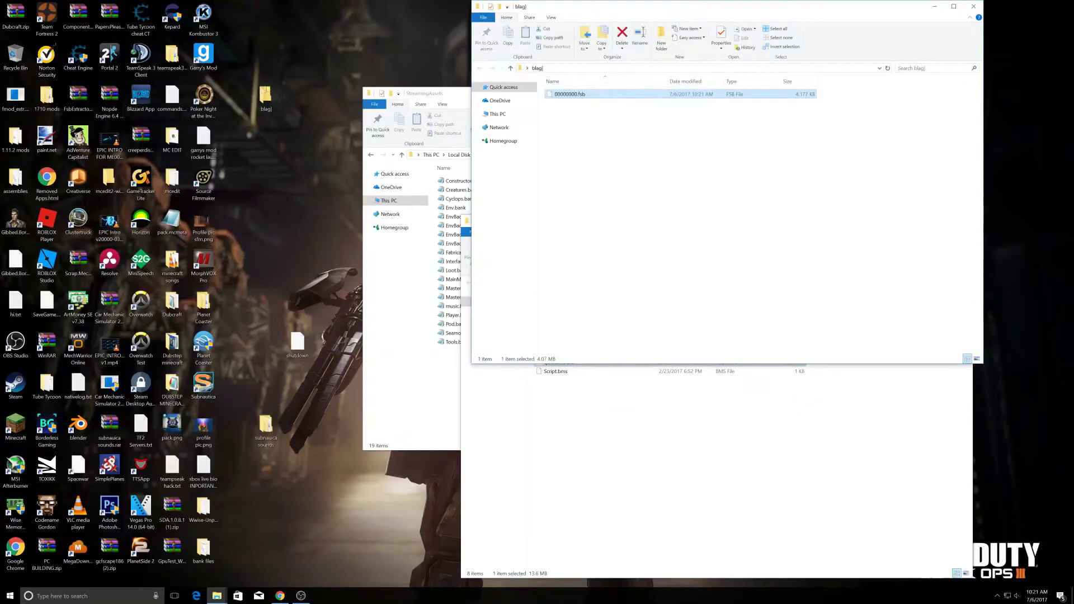
pyautogui.click(523, 439)
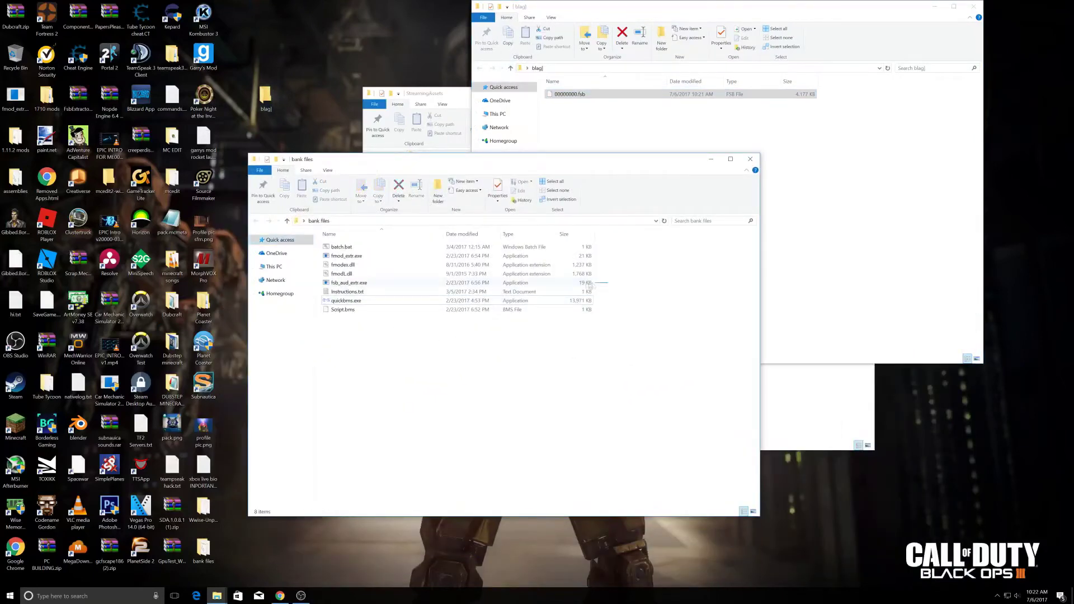
pyautogui.moveTo(589, 286); pyautogui.dragTo(557, 273)
pyautogui.moveTo(557, 277); pyautogui.dragTo(341, 278)
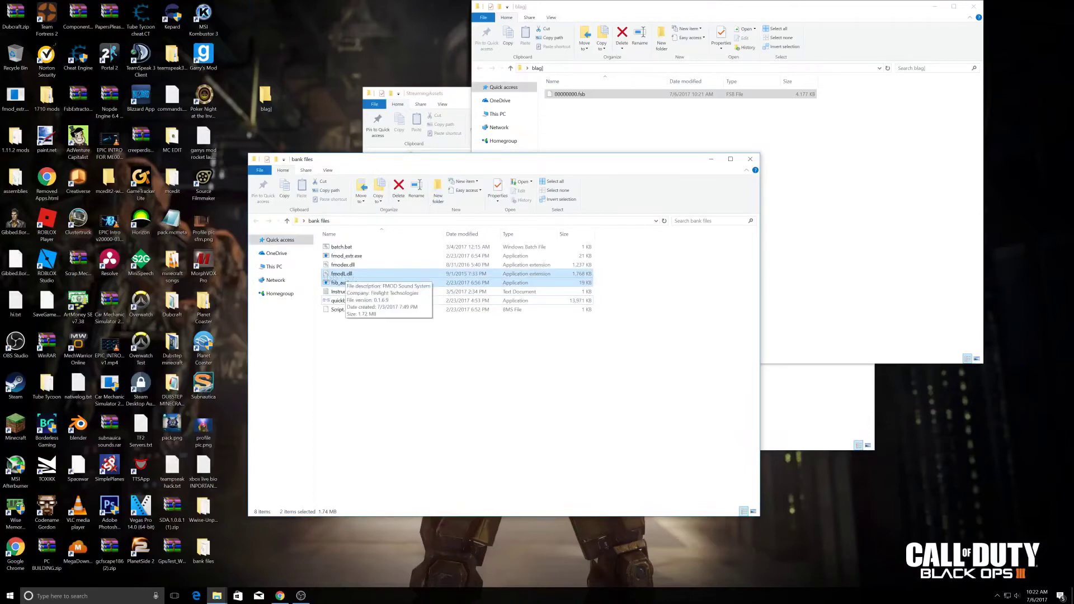
pyautogui.rightClick(384, 281)
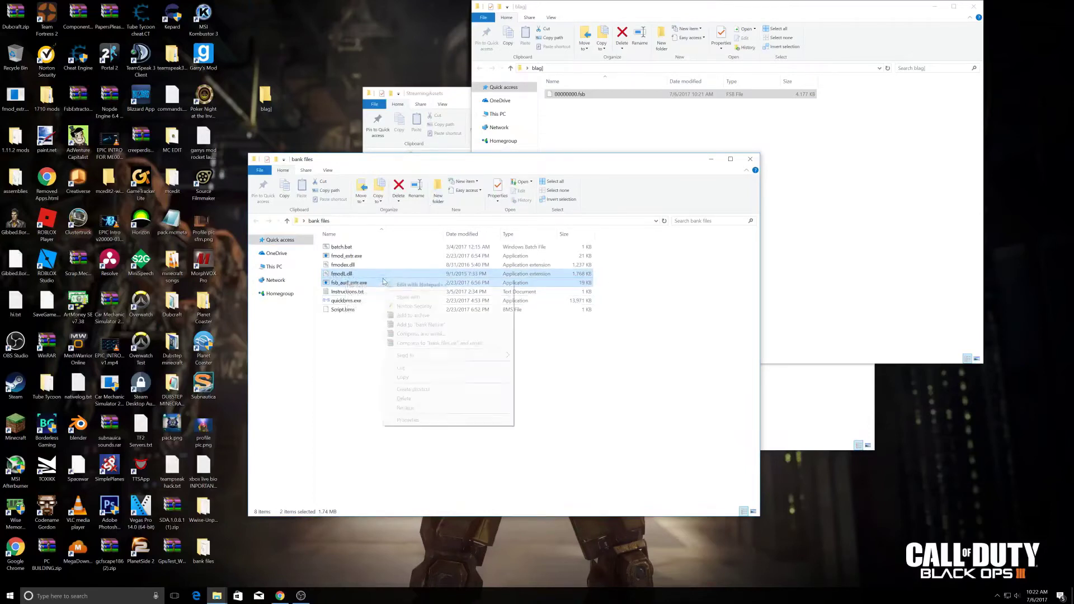
pyautogui.click(403, 377)
pyautogui.click(650, 183)
pyautogui.rightClick(650, 181)
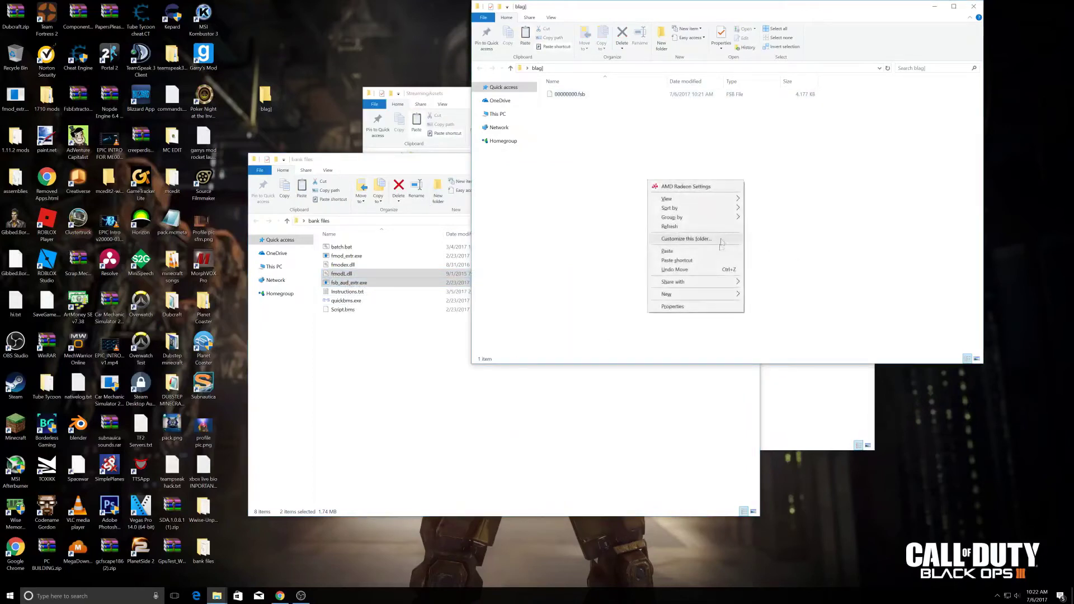
pyautogui.click(668, 256)
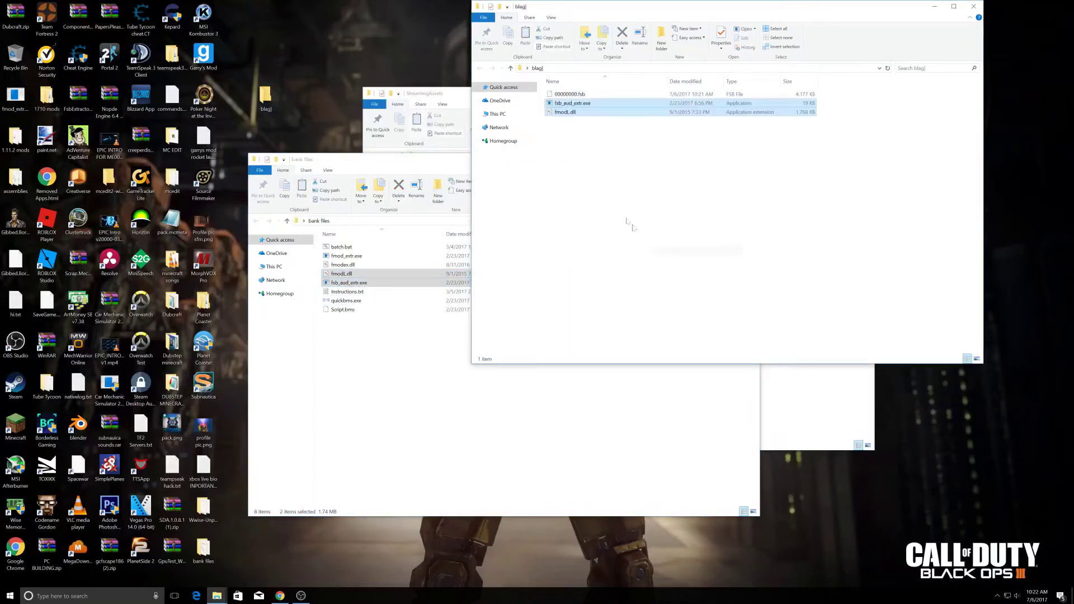
pyautogui.rightClick(582, 162)
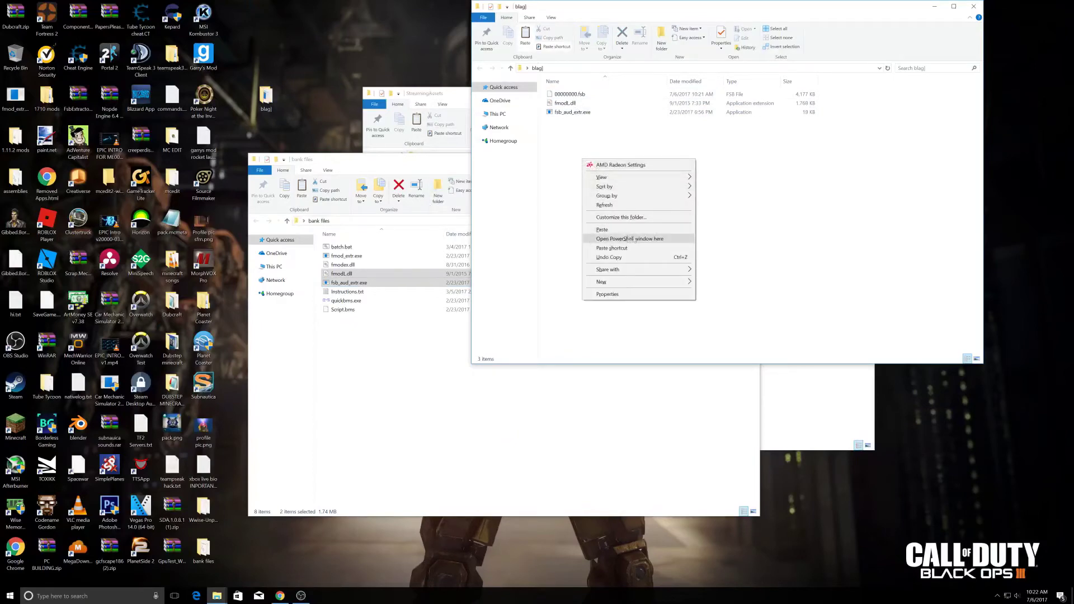
# Run fsb_aud_extr.exe .\00000000.fsb in a PowerShell window opened in blag], then close it.
pyautogui.click(602, 242)
pyautogui.moveTo(179, 82); pyautogui.dragTo(334, 134)
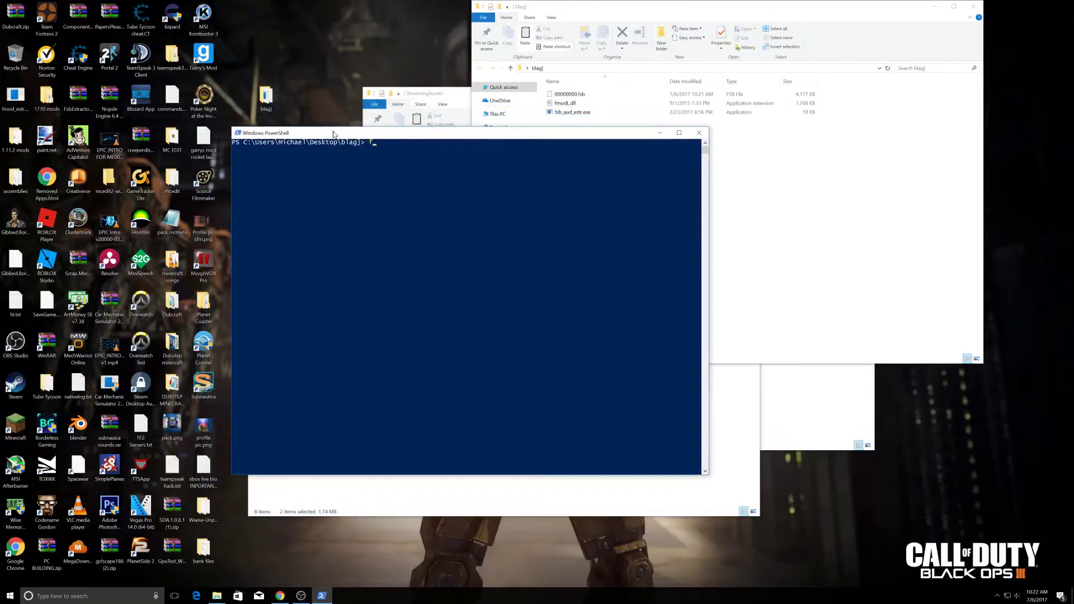
pyautogui.write('fs')
pyautogui.press('Tab')
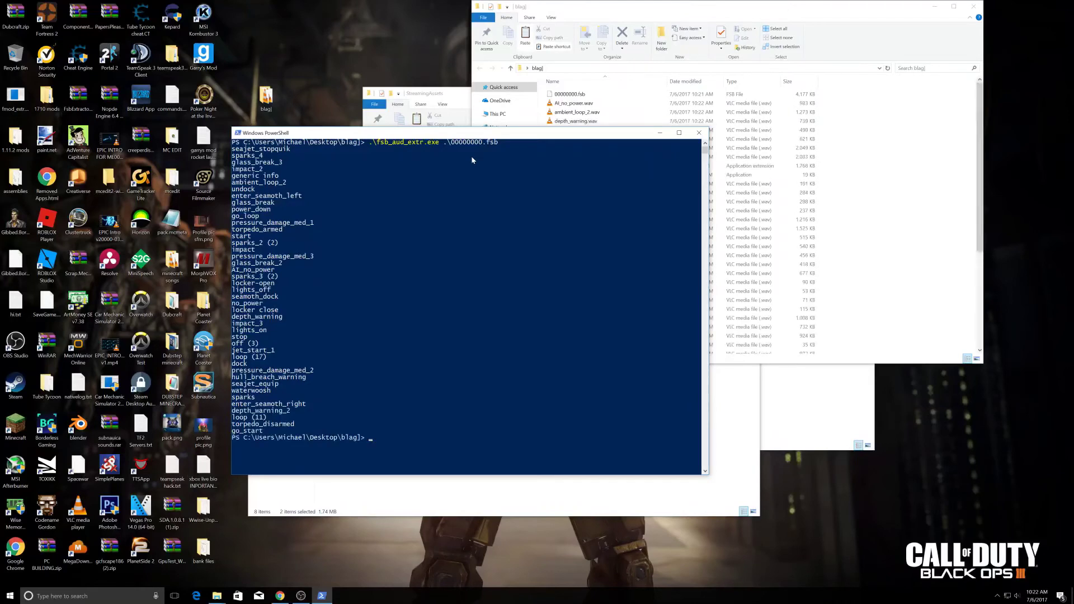
pyautogui.click(699, 133)
# Delete 00000000.fsb, fmodL.dll and fsb_aud_extr.exe from blag], then switch to StreamingAssets.
pyautogui.rightClick(565, 94)
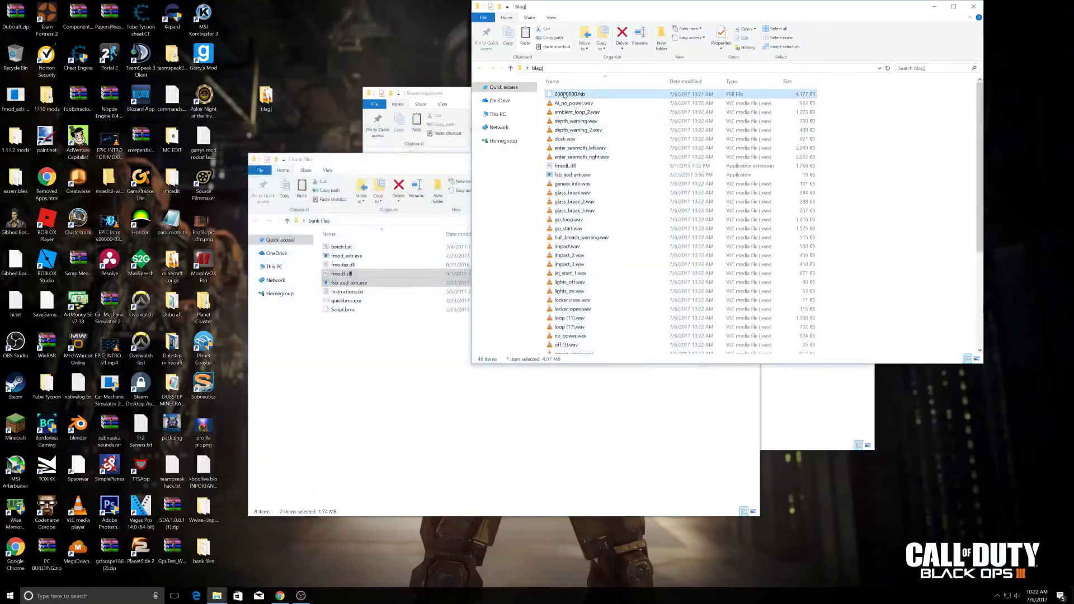
pyautogui.click(585, 231)
pyautogui.click(566, 157)
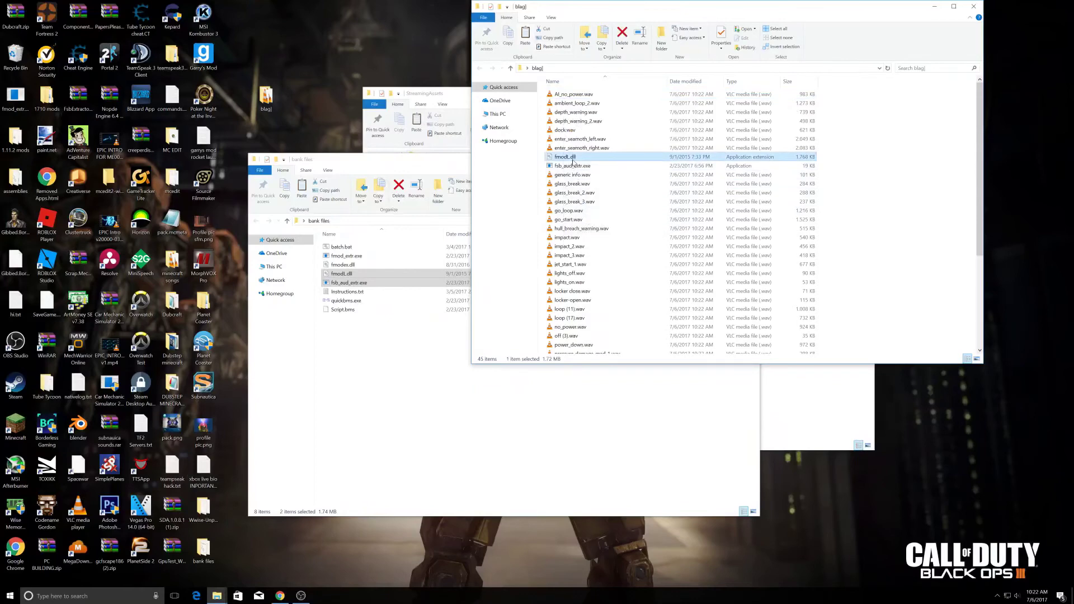
pyautogui.rightClick(574, 160)
pyautogui.click(593, 299)
pyautogui.click(567, 156)
pyautogui.rightClick(572, 159)
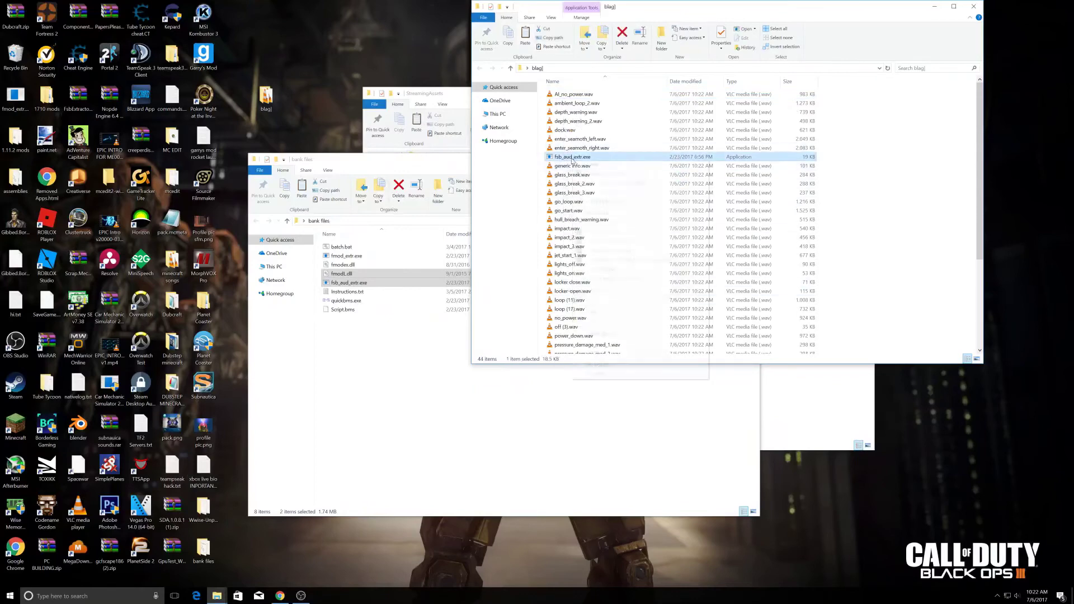
pyautogui.click(592, 342)
pyautogui.scroll(-5, 637, 268)
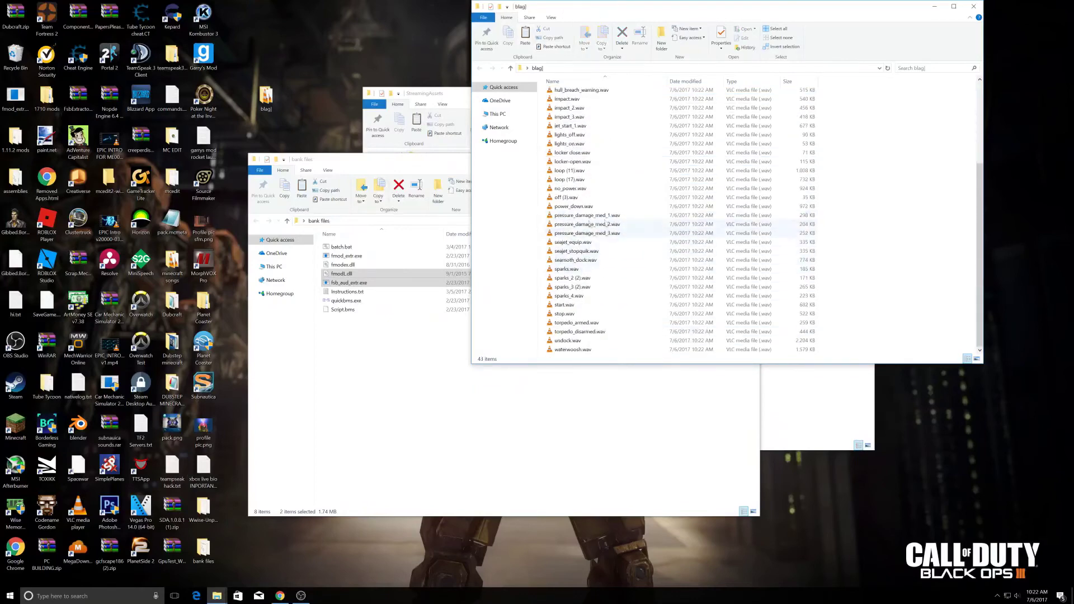
pyautogui.click(428, 99)
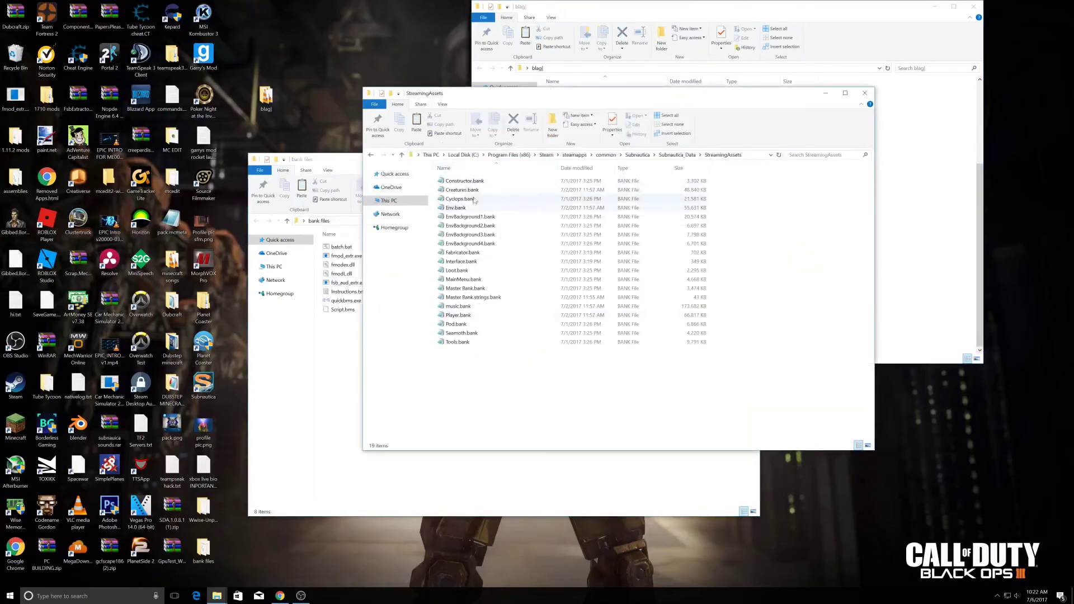
# Open the 'subnauica sounds' folder and bring the extracted WAV folder forward.
pyautogui.moveTo(313, 160); pyautogui.dragTo(538, 299)
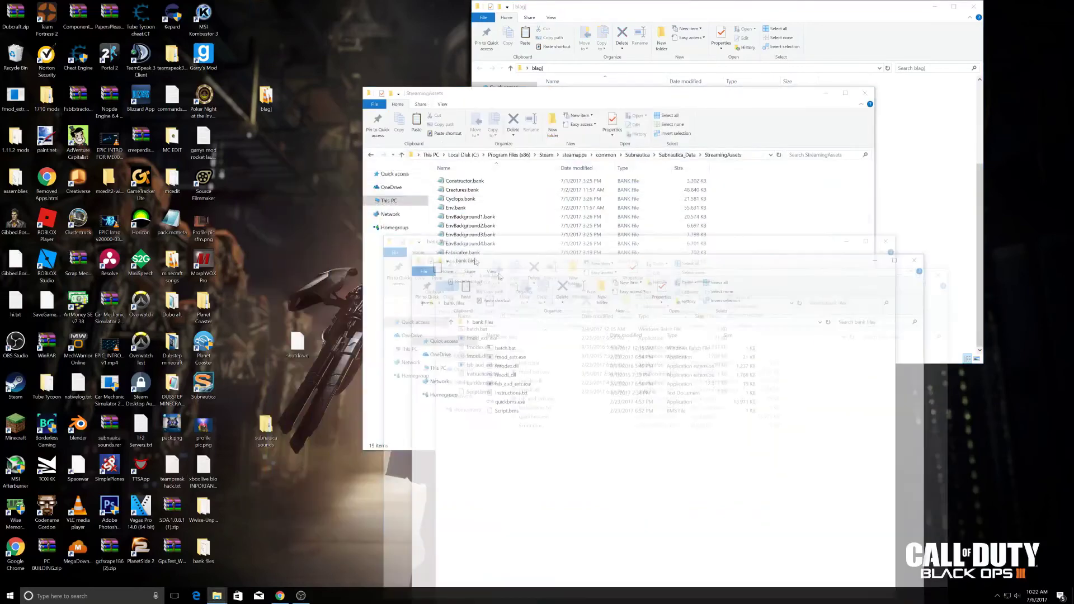
pyautogui.doubleClick(258, 424)
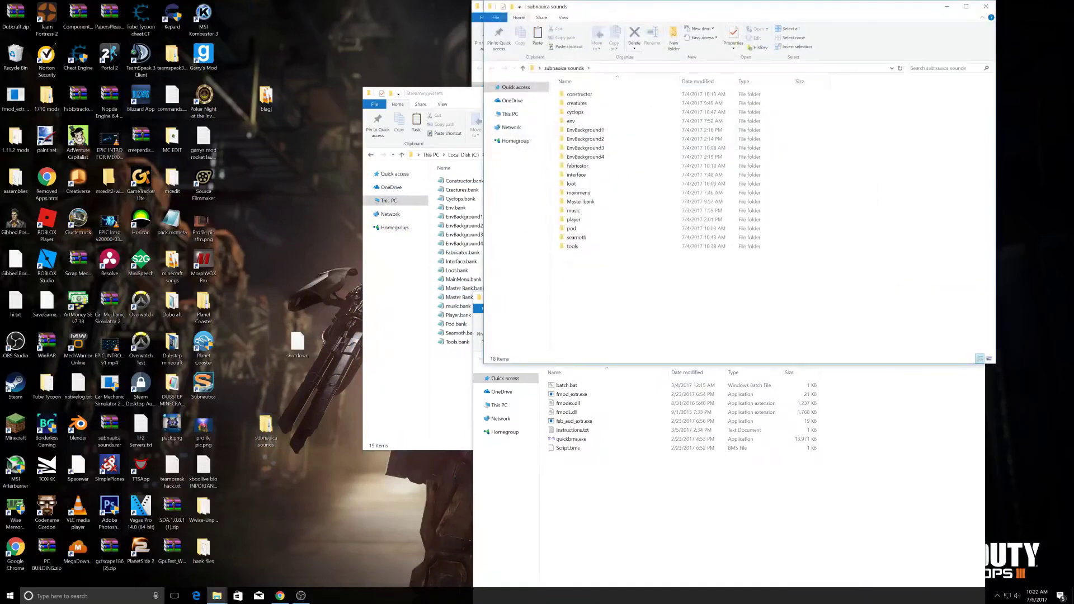
pyautogui.moveTo(710, 298); pyautogui.dragTo(481, 291)
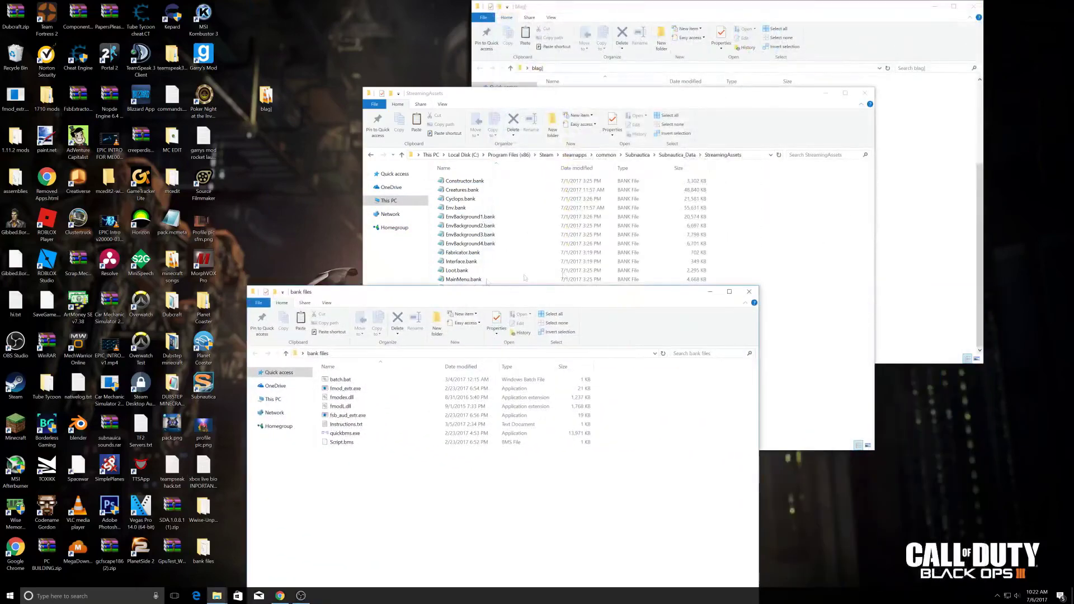
pyautogui.click(584, 56)
pyautogui.scroll(5, 583, 251)
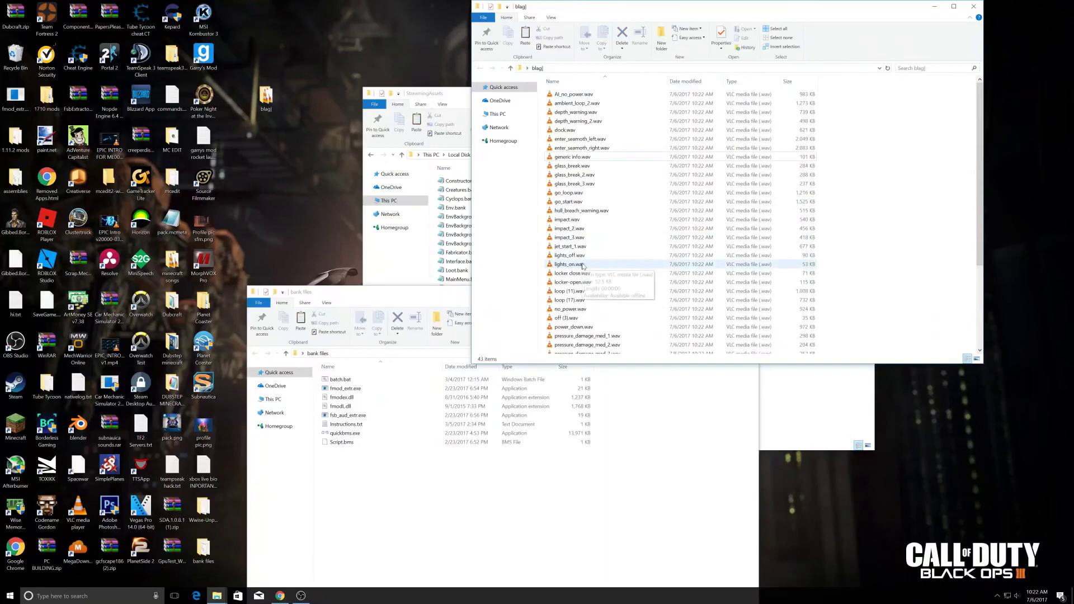
pyautogui.scroll(-5, 582, 270)
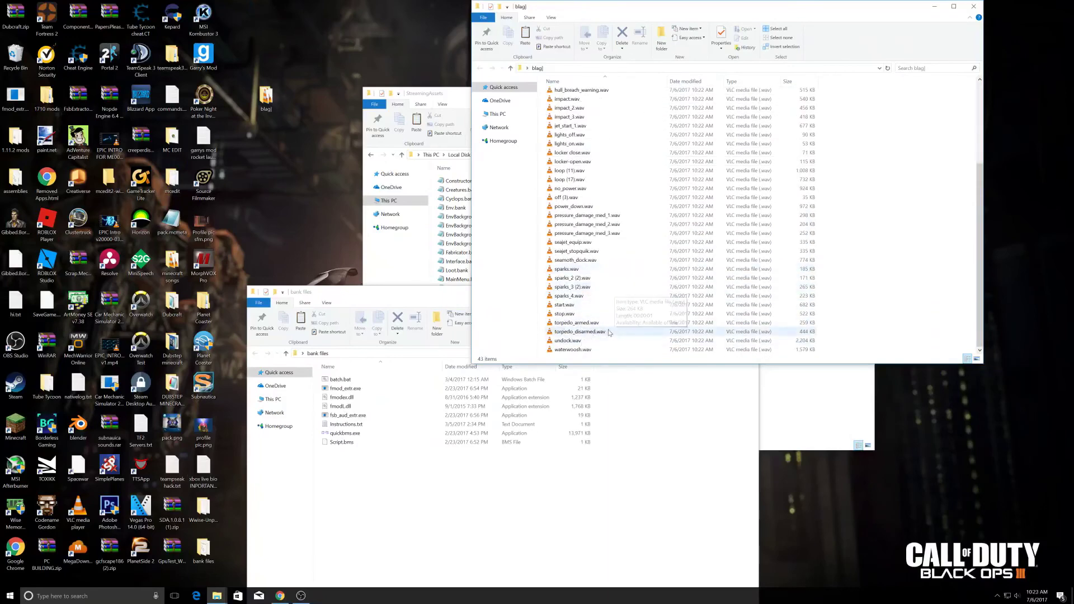
# Play torpedo_armed.wav, then close the media player and the blag] window.
pyautogui.click(603, 322)
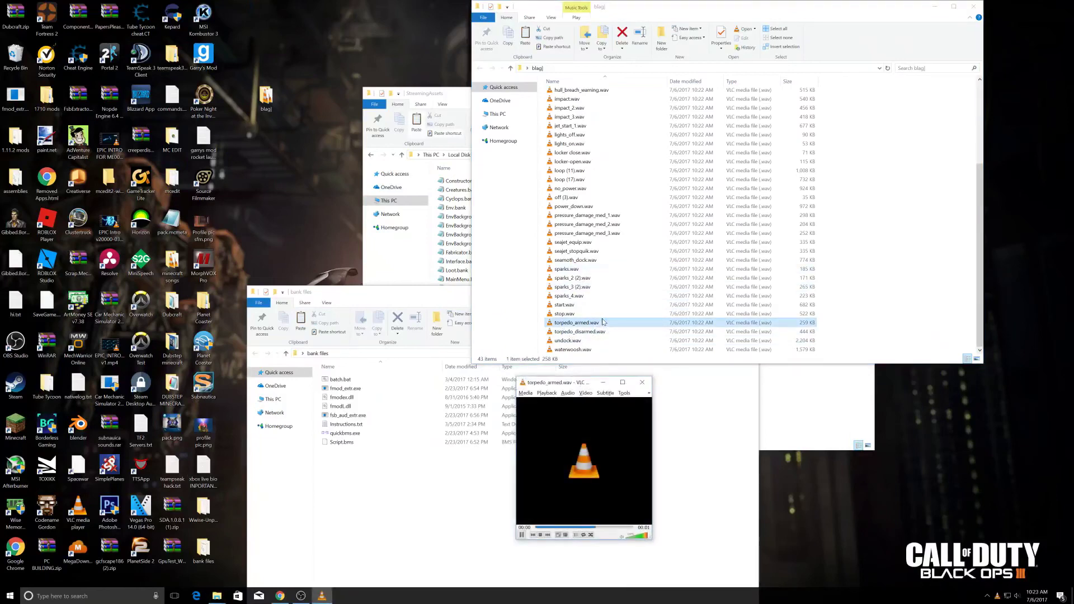
pyautogui.click(643, 382)
pyautogui.click(974, 6)
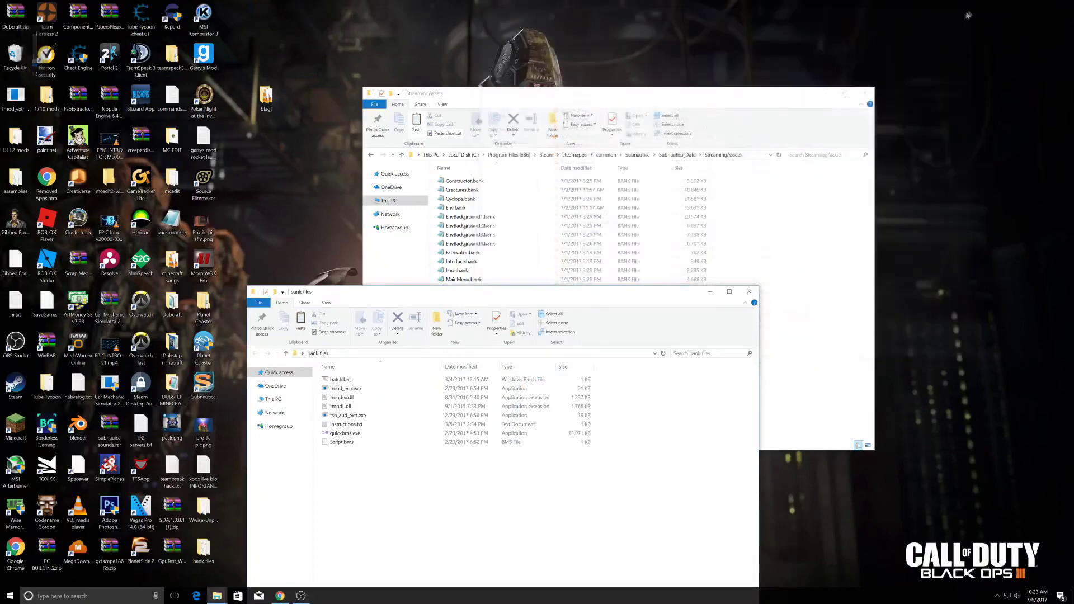